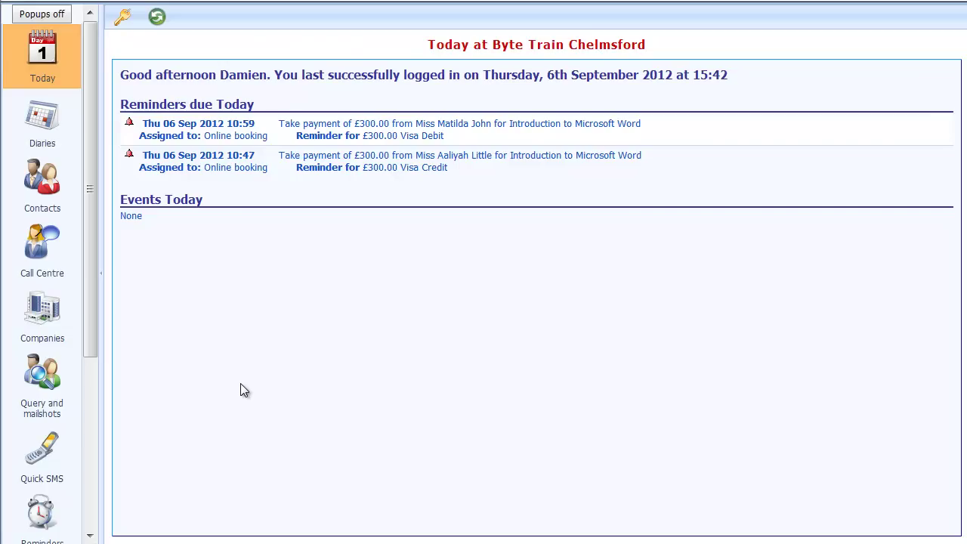
# - Book the first listed contact onto one £300 Introduction to Microsoft Word place, Fri 14 Sep 2012, paying later
pyautogui.click(39, 125)
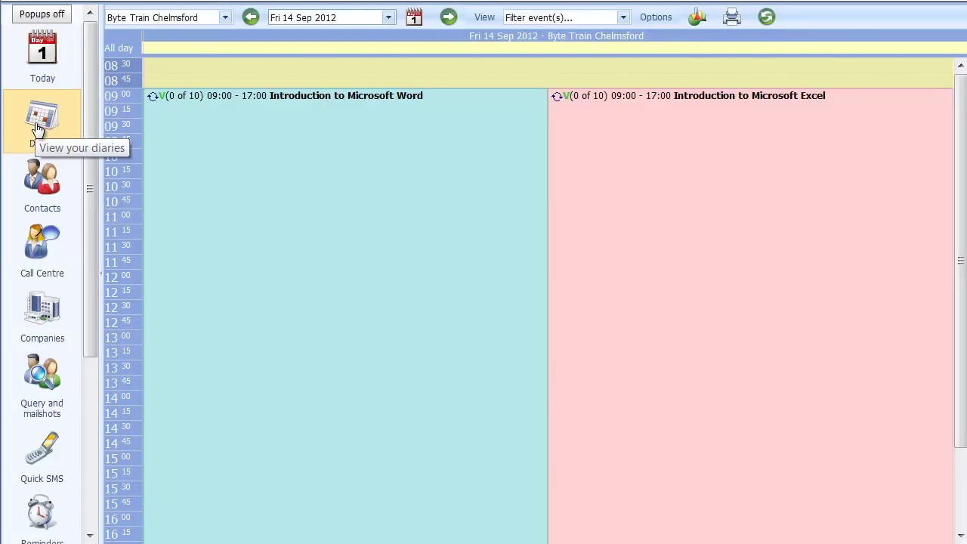
pyautogui.click(184, 96)
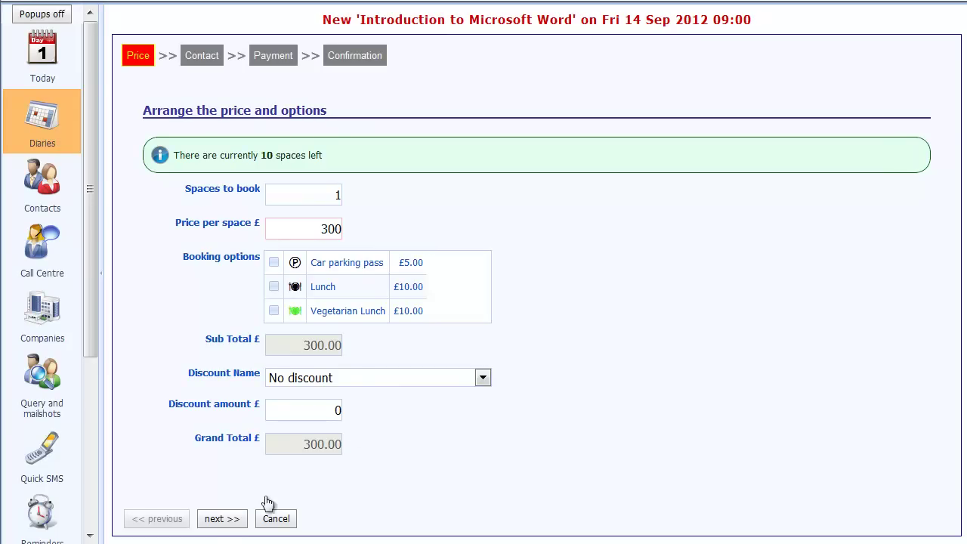
pyautogui.click(223, 524)
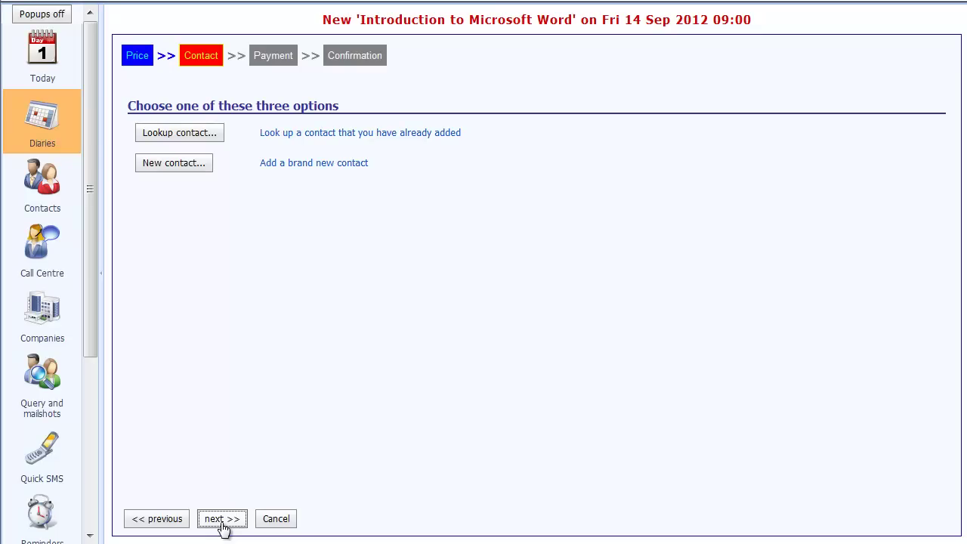
pyautogui.click(169, 126)
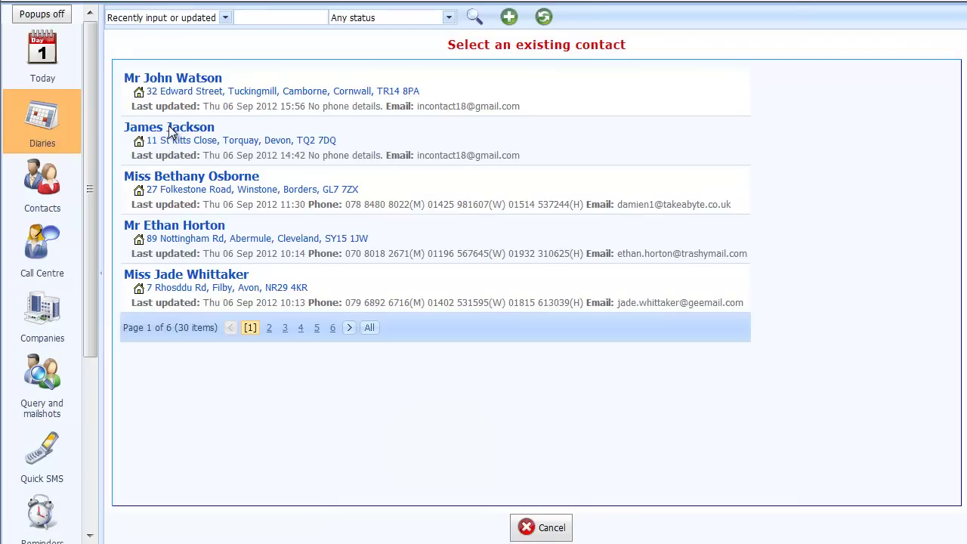
pyautogui.click(179, 78)
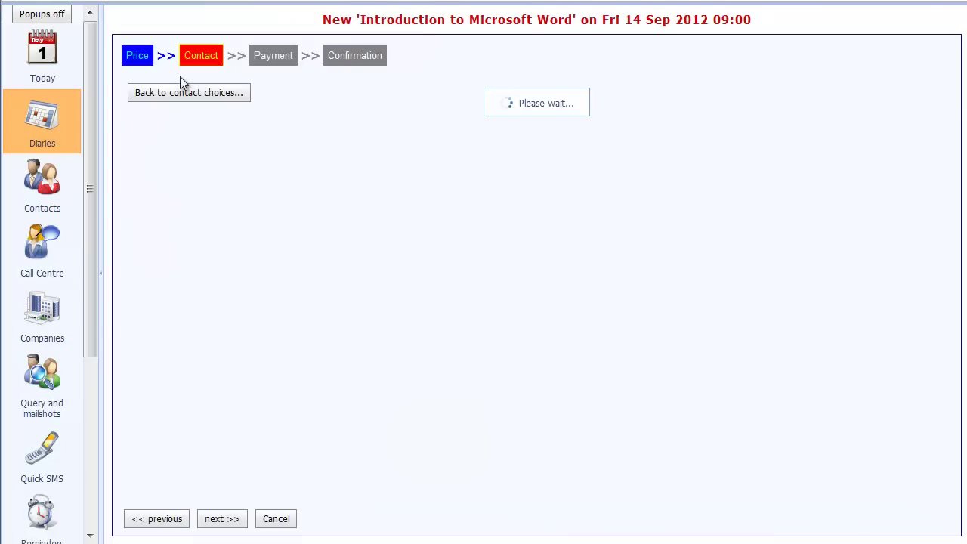
pyautogui.click(231, 526)
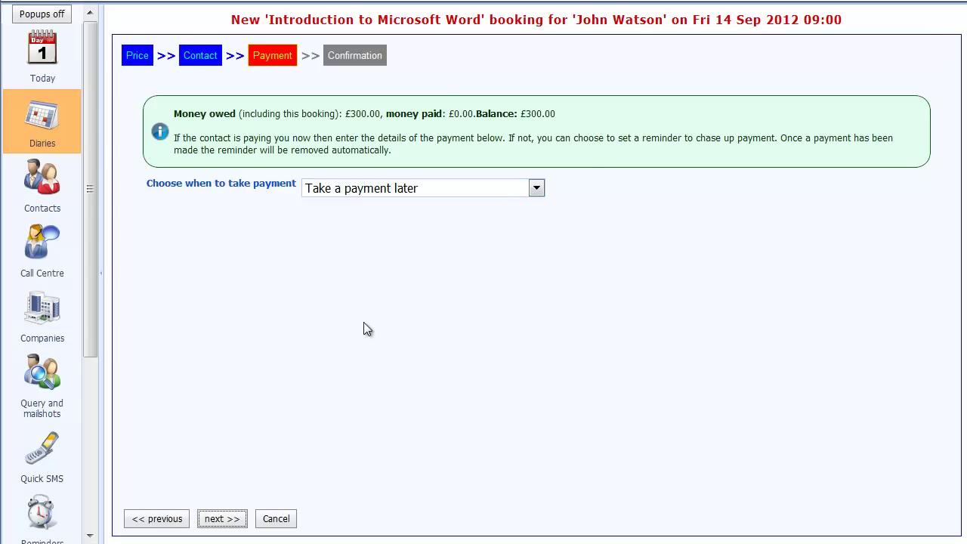
pyautogui.click(221, 519)
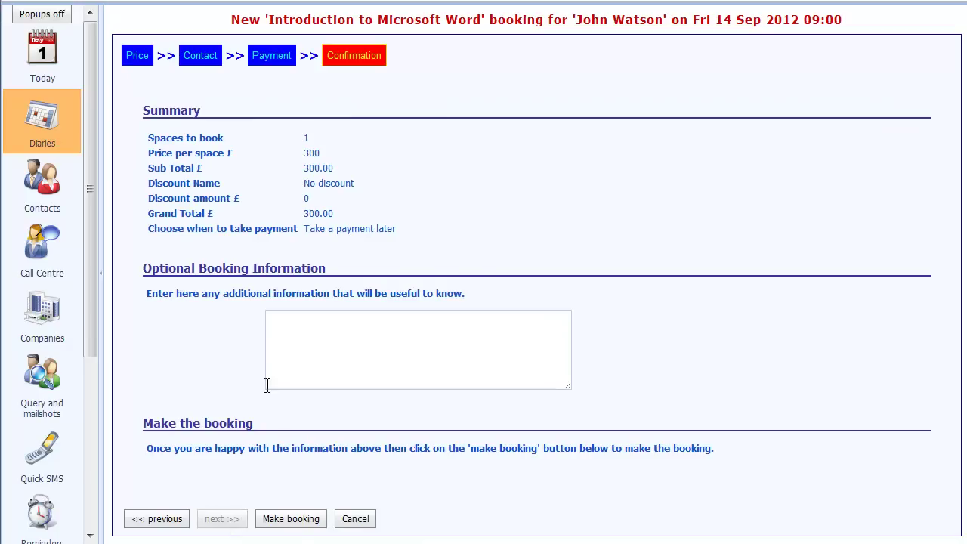
pyautogui.click(291, 521)
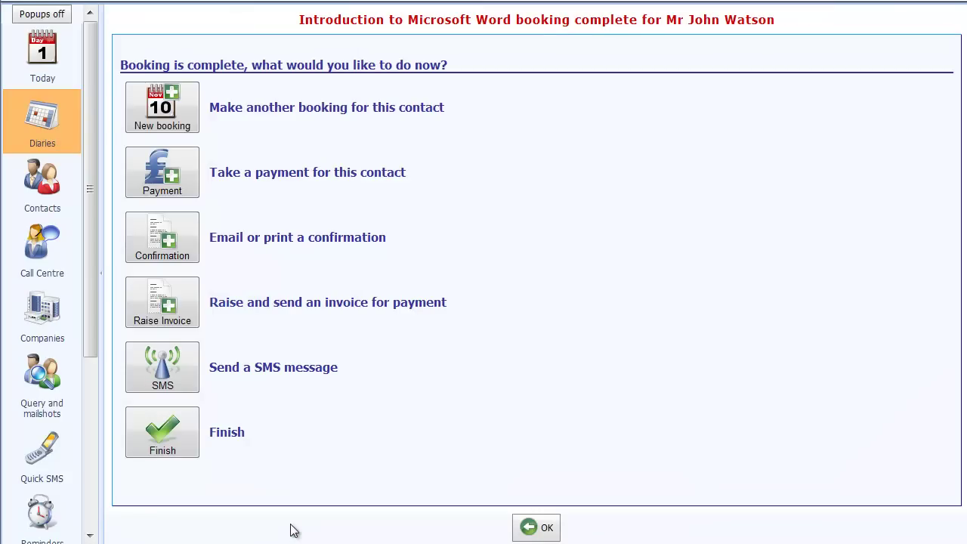
# - Preview the Course Booking Confirmation letter for the Word booking and email it to the contact
pyautogui.click(166, 238)
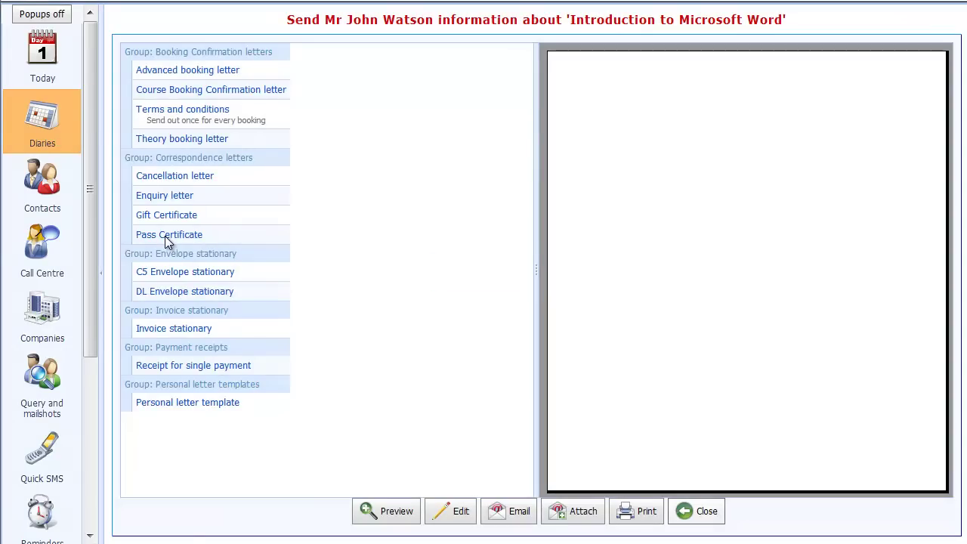
pyautogui.click(164, 92)
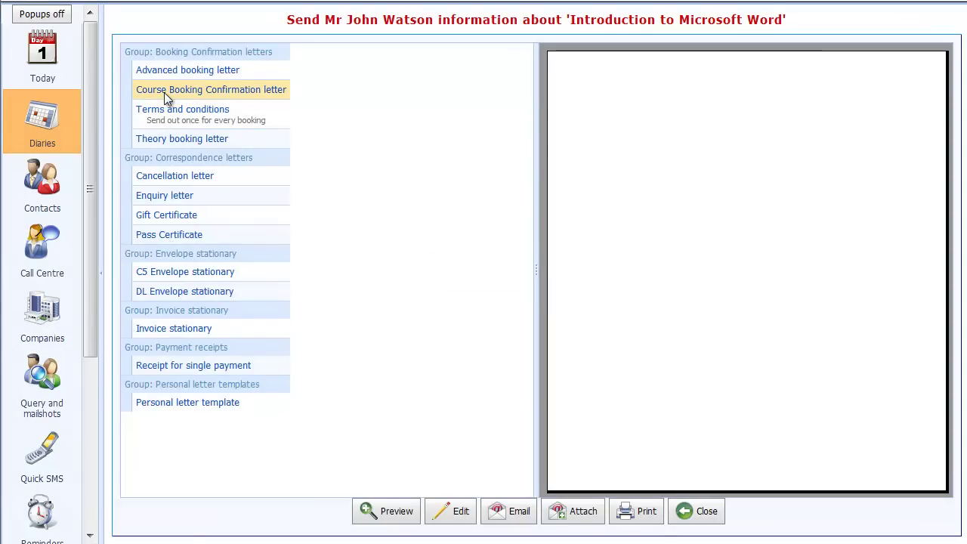
pyautogui.click(386, 512)
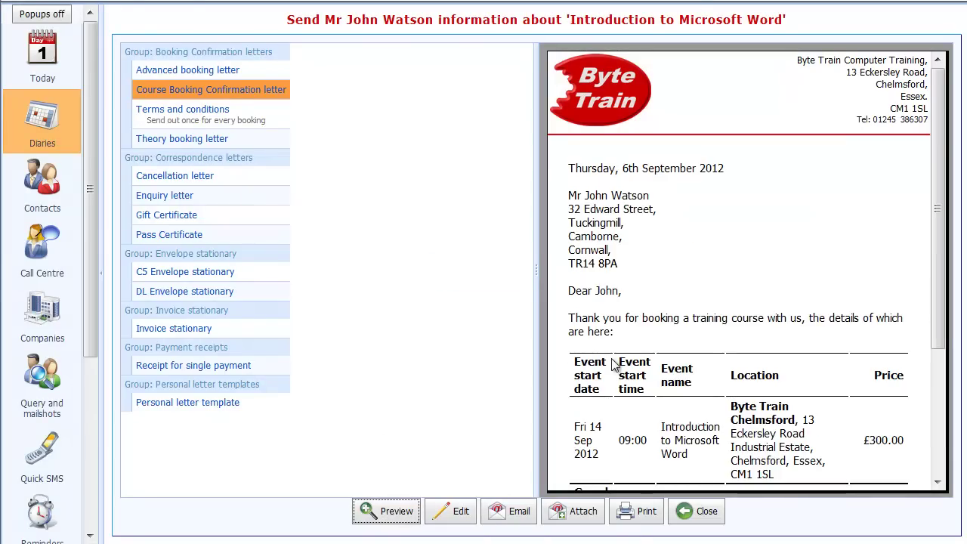
pyautogui.scroll(-3, 706, 417)
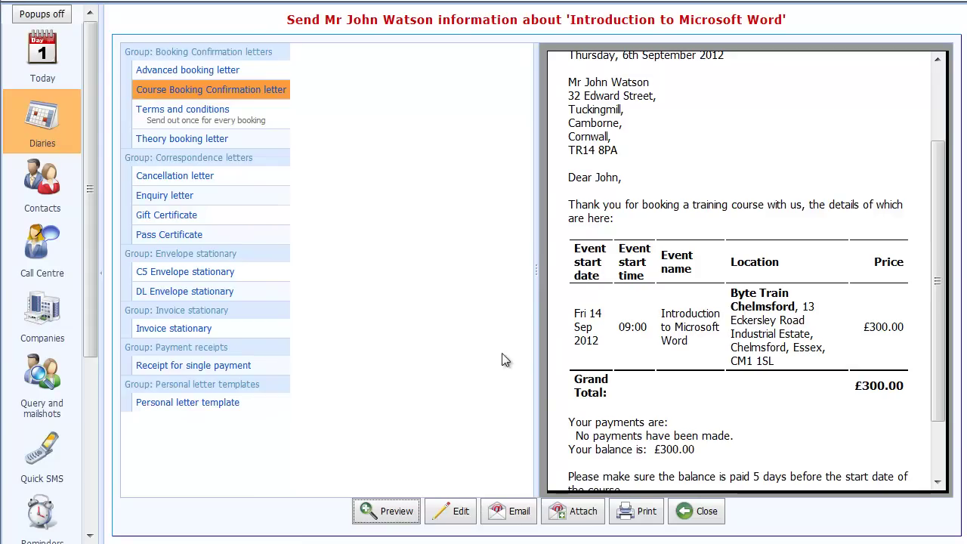
pyautogui.click(497, 516)
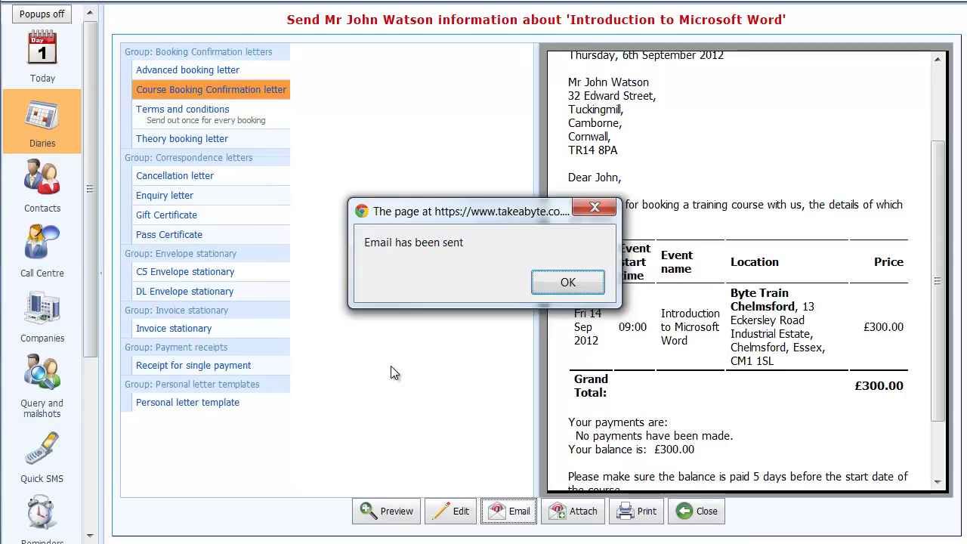
pyautogui.click(567, 276)
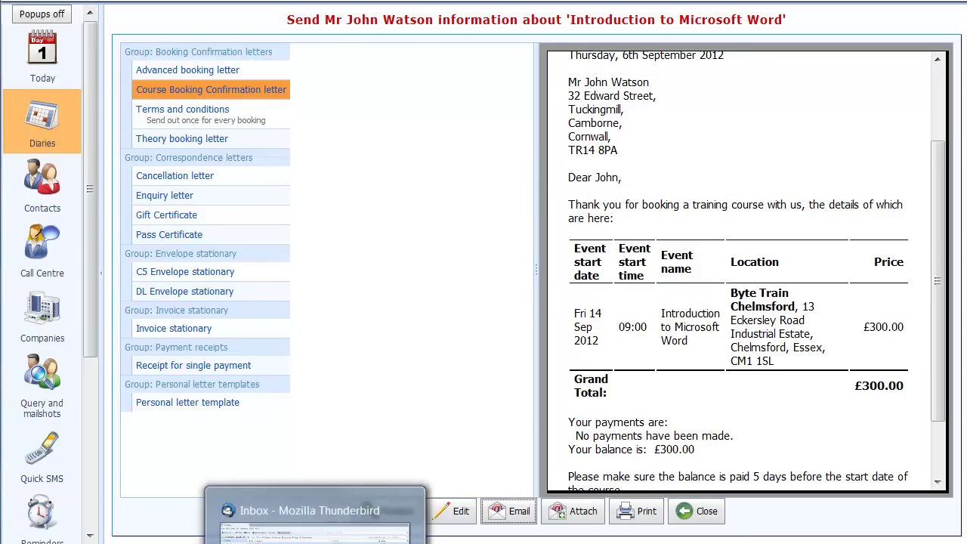
# - Open the Course Booking Confirmation letter email in Thunderbird and read through its body
pyautogui.click(316, 543)
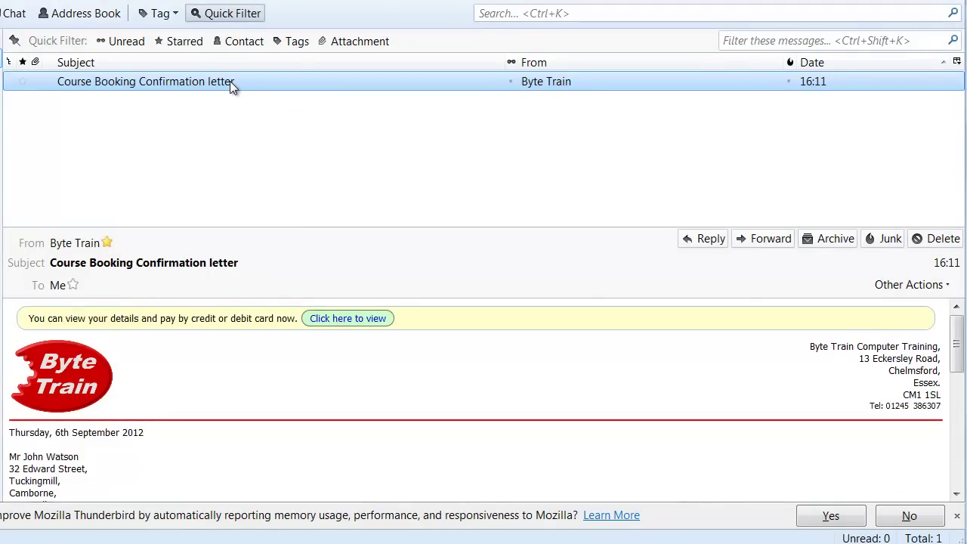
pyautogui.scroll(-2, 267, 395)
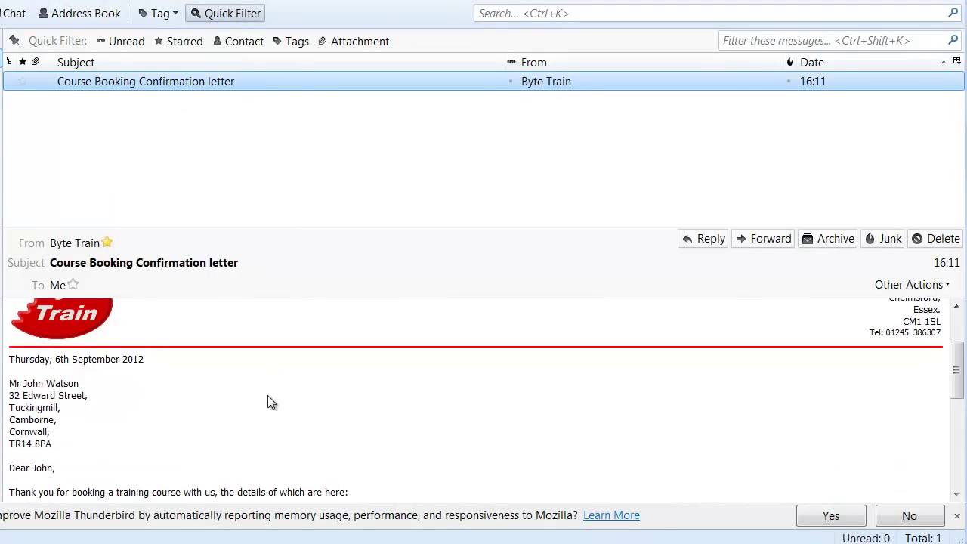
pyautogui.scroll(-6, 213, 419)
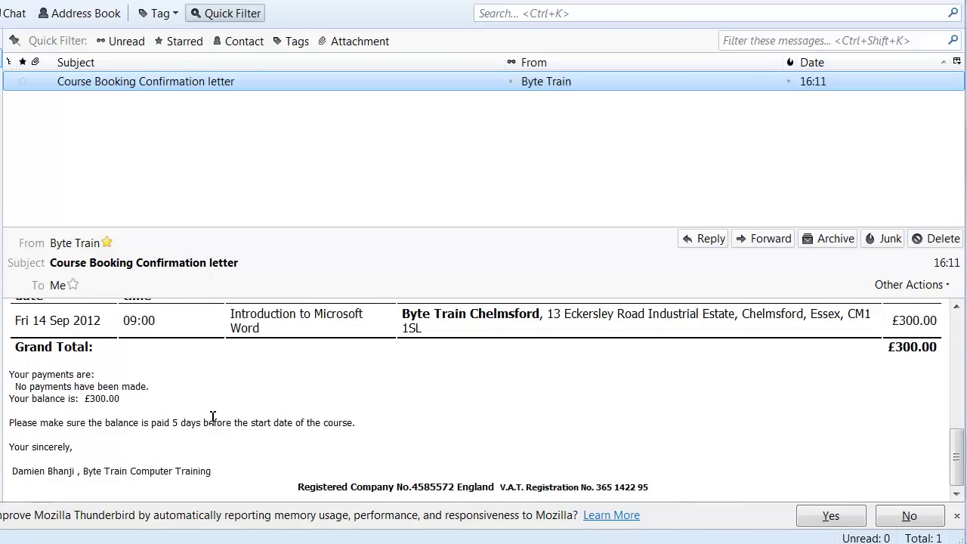
pyautogui.scroll(8, 212, 417)
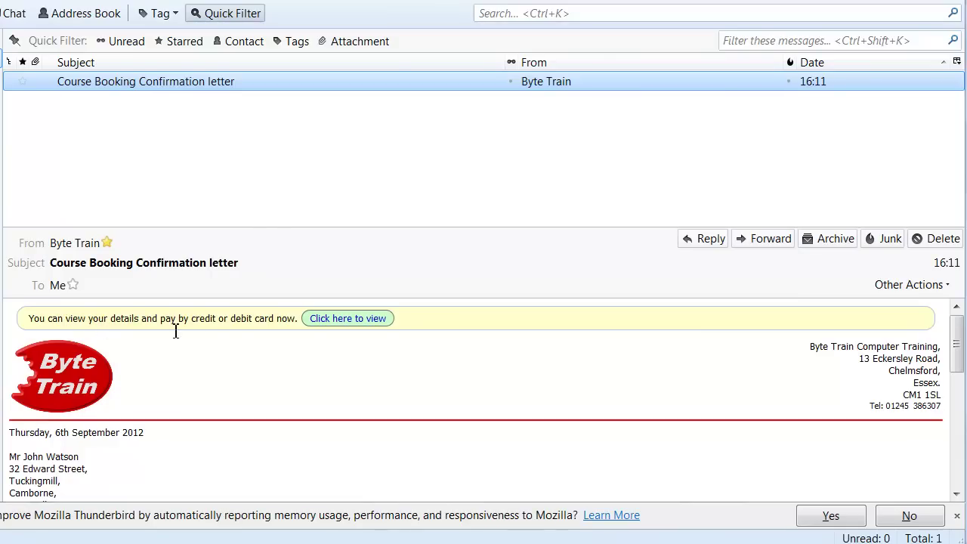
# - Review the customer details page from the emailed link, then start paying the £300 balance by card
pyautogui.click(359, 319)
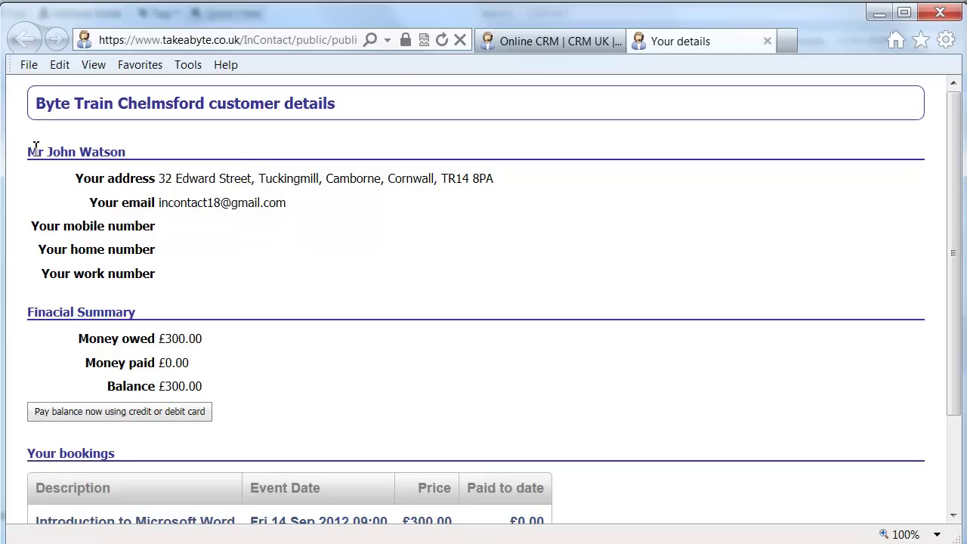
pyautogui.scroll(-2, 160, 232)
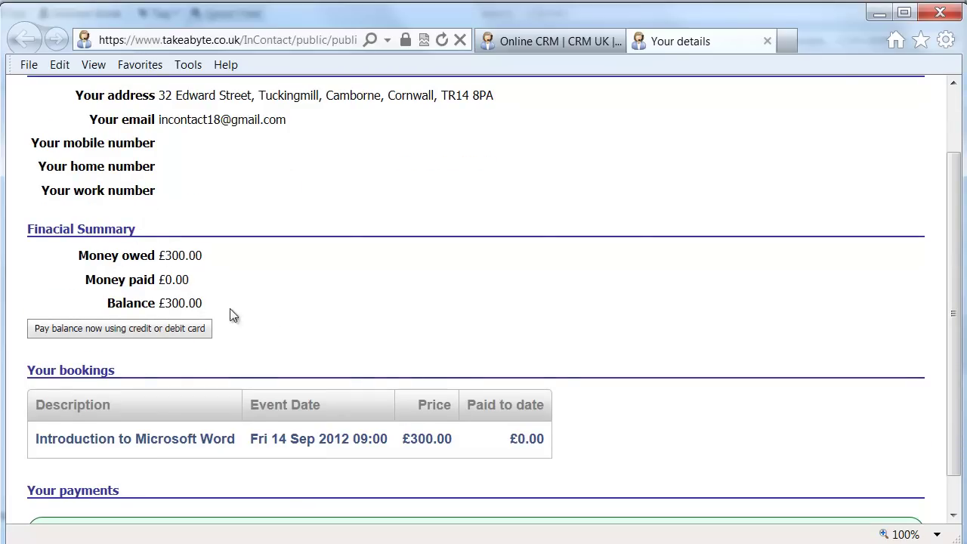
pyautogui.scroll(-1, 176, 292)
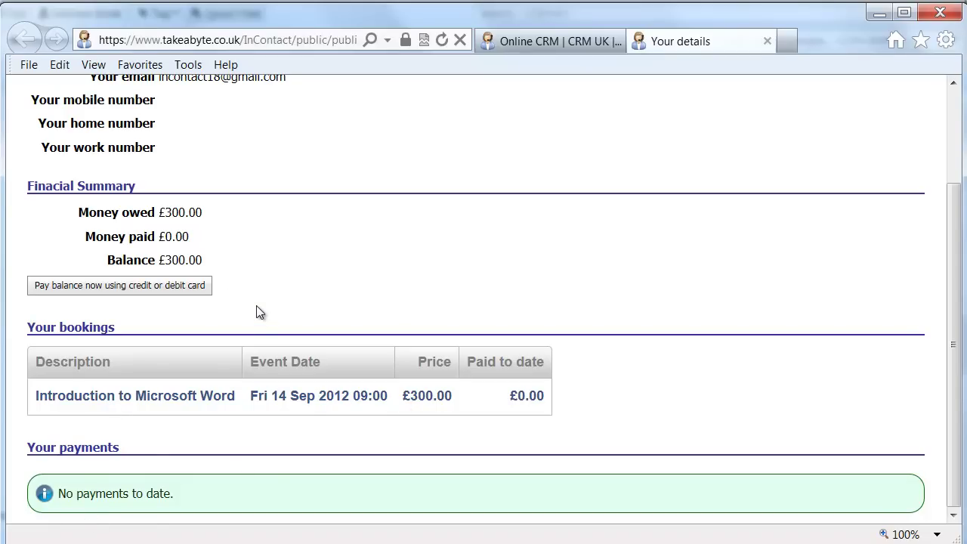
pyautogui.scroll(3, 256, 312)
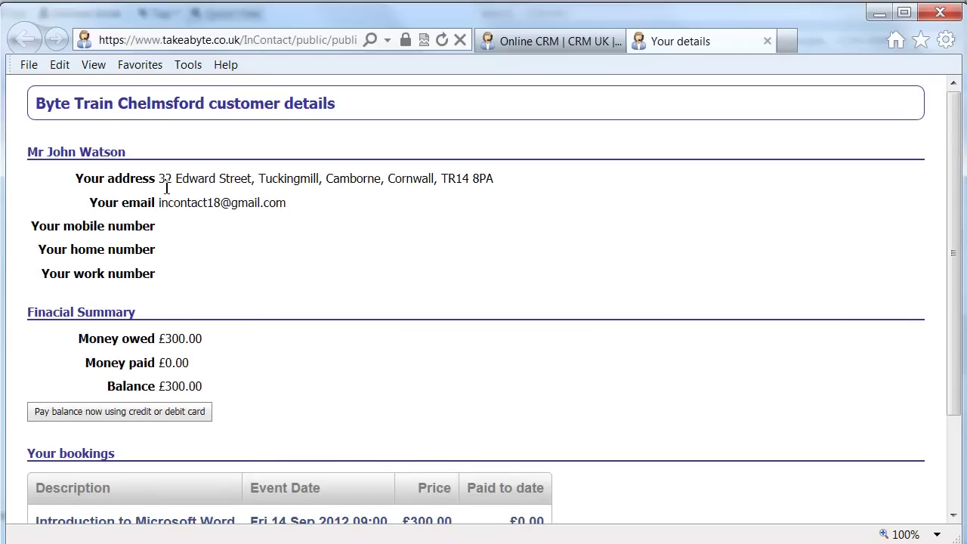
pyautogui.scroll(-3, 129, 275)
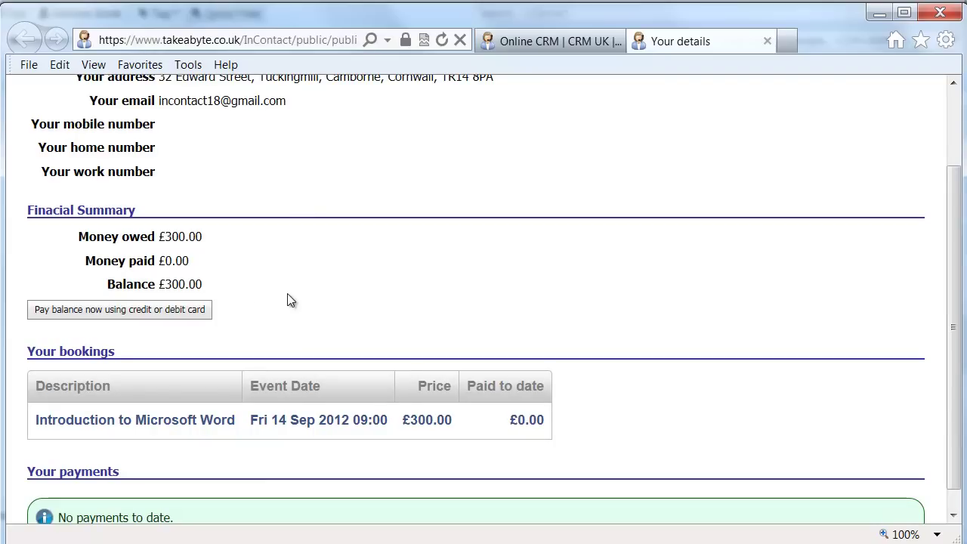
pyautogui.click(102, 311)
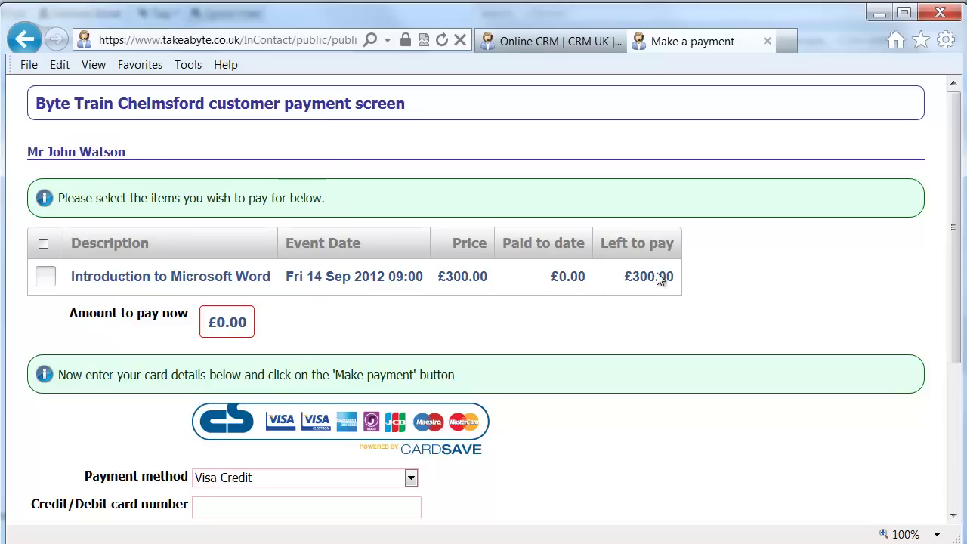
# - Select the Introduction to Microsoft Word booking for payment
pyautogui.click(44, 279)
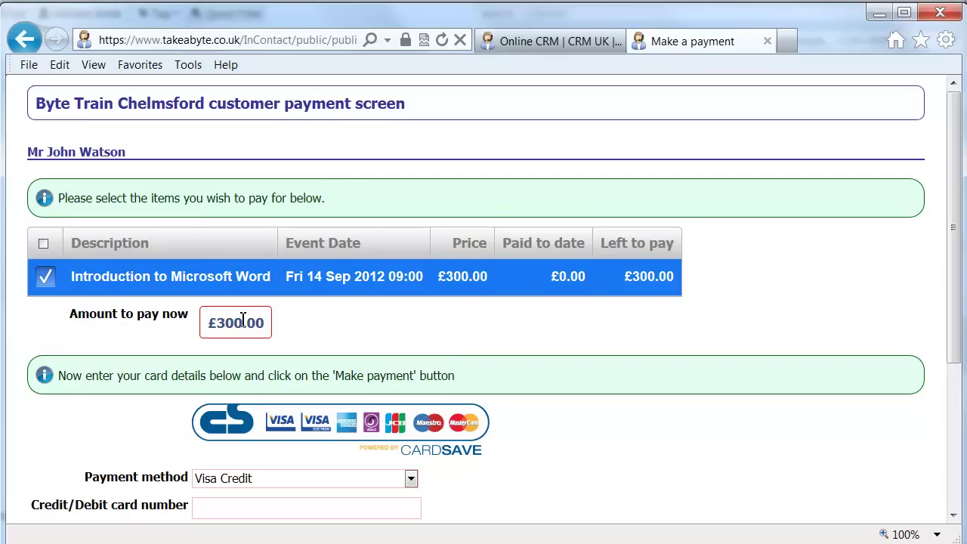
pyautogui.scroll(-2, 243, 319)
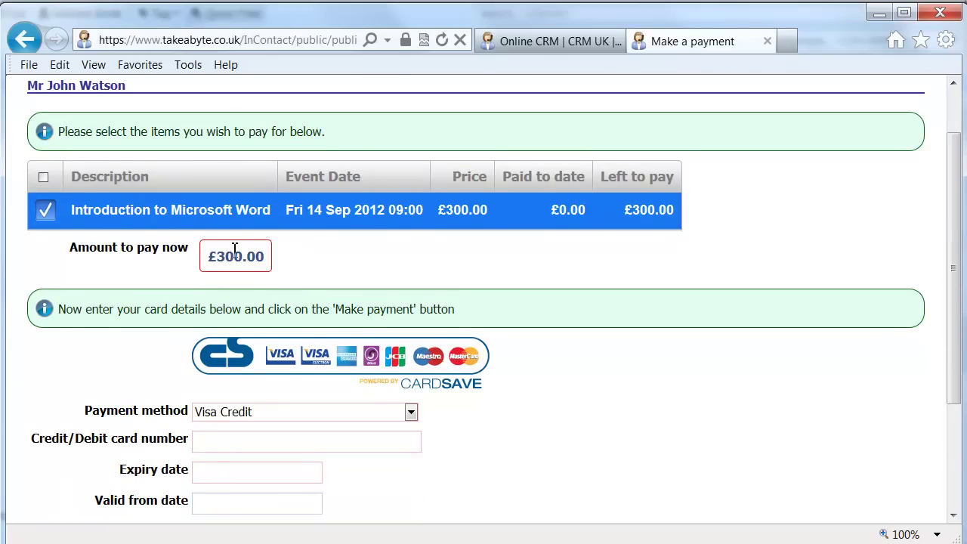
pyautogui.scroll(-3, 265, 464)
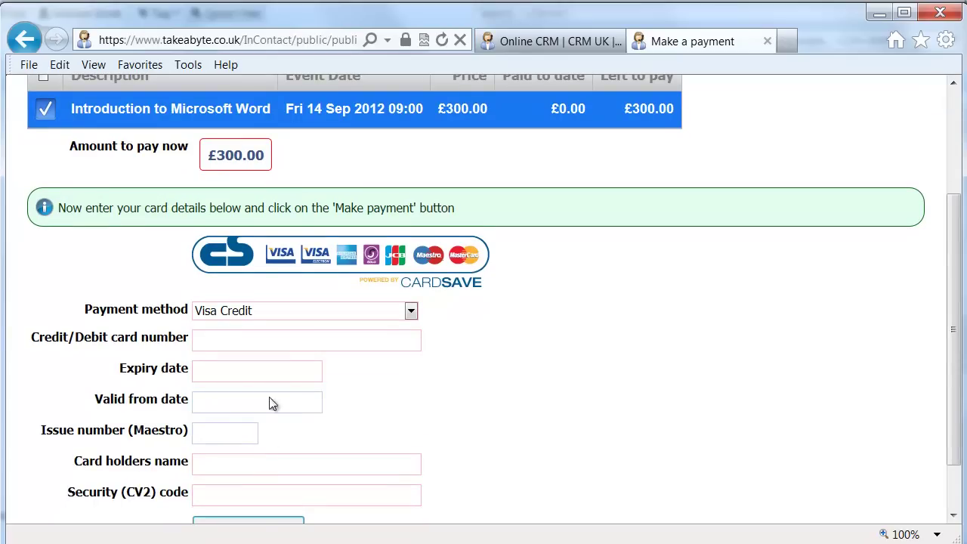
pyautogui.scroll(-1, 276, 386)
pyautogui.scroll(-1, 281, 363)
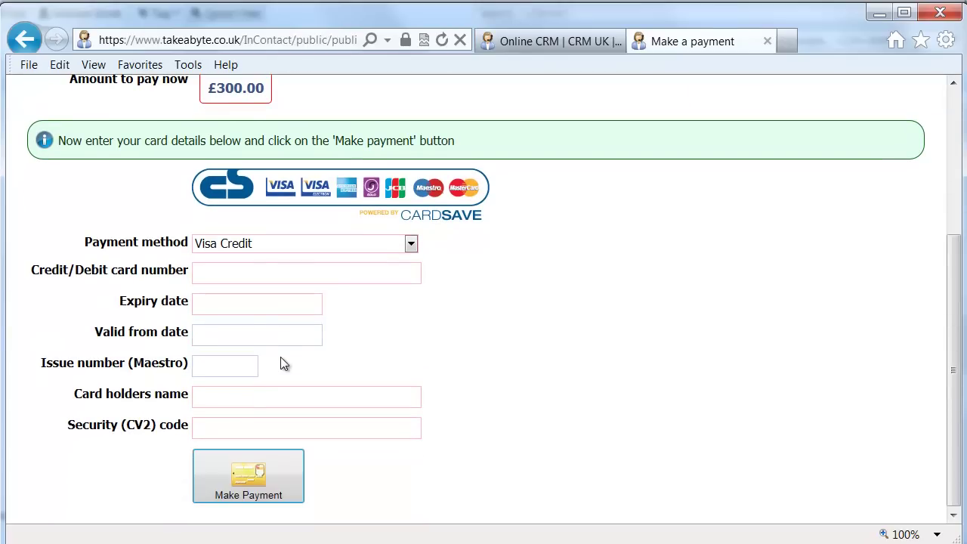
# - Enter the Visa Credit card number, expiry date and valid-from date
pyautogui.click(208, 276)
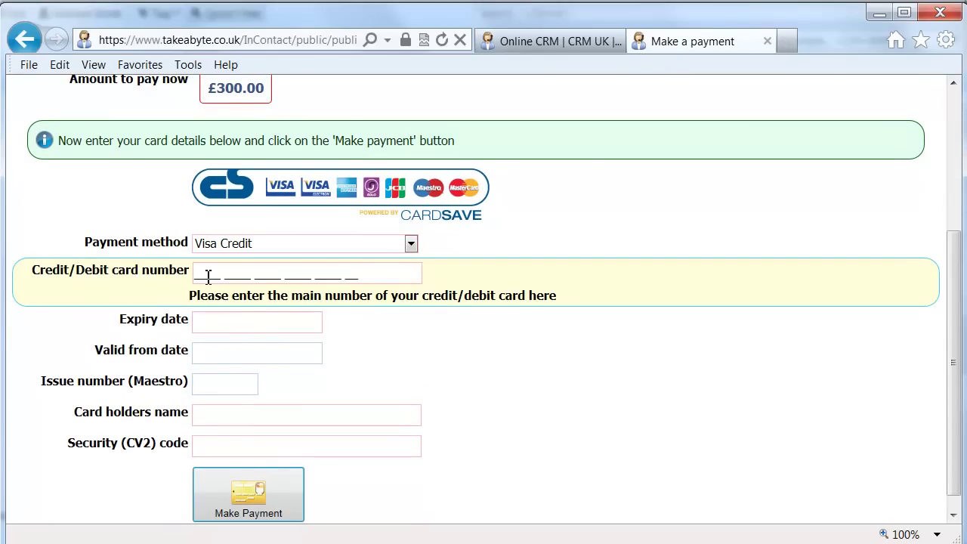
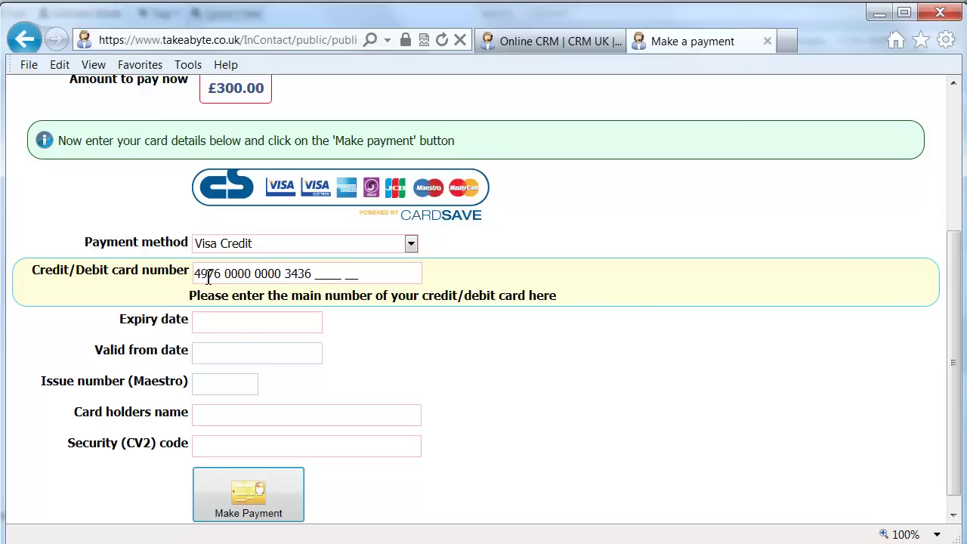
pyautogui.press('Tab')
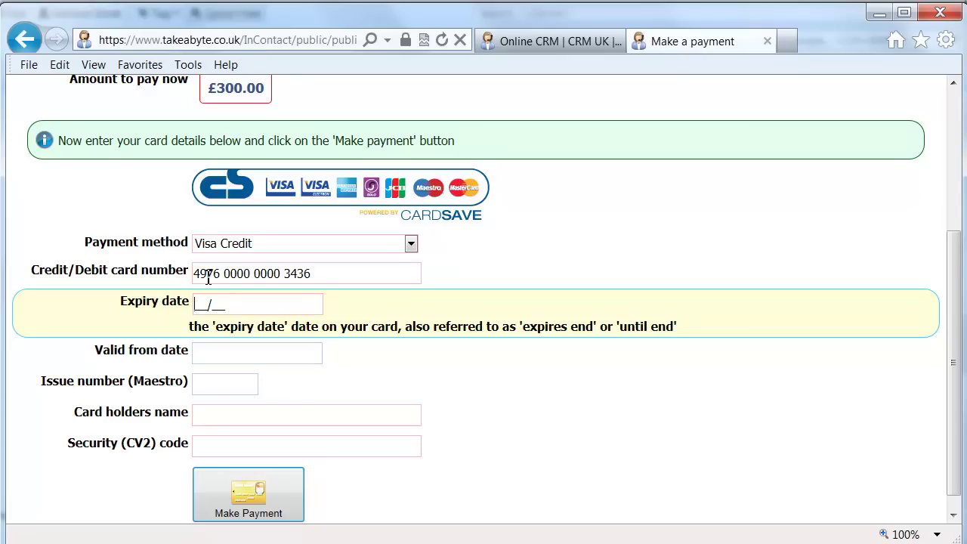
pyautogui.press('Tab')
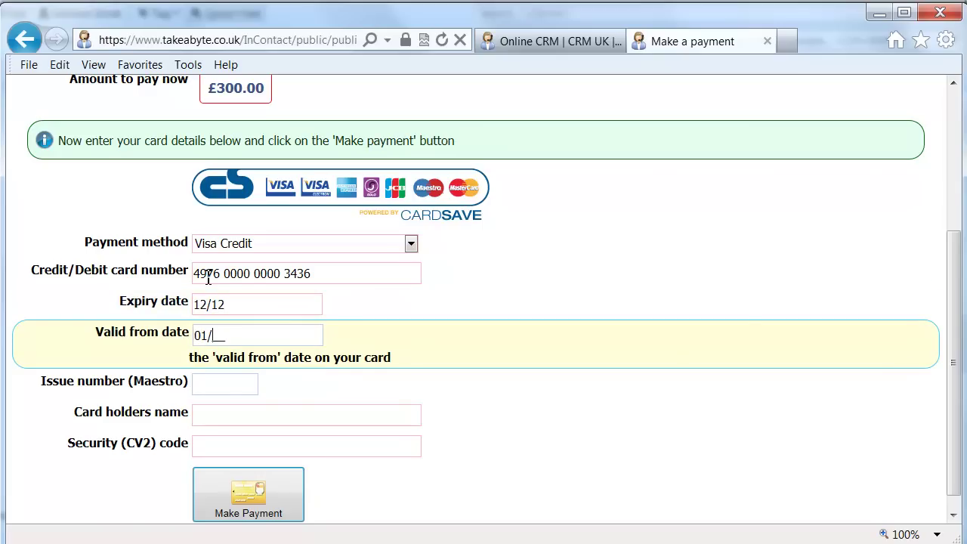
# - Skip the issue number and enter the cardholder's name and security code
pyautogui.press('Tab')
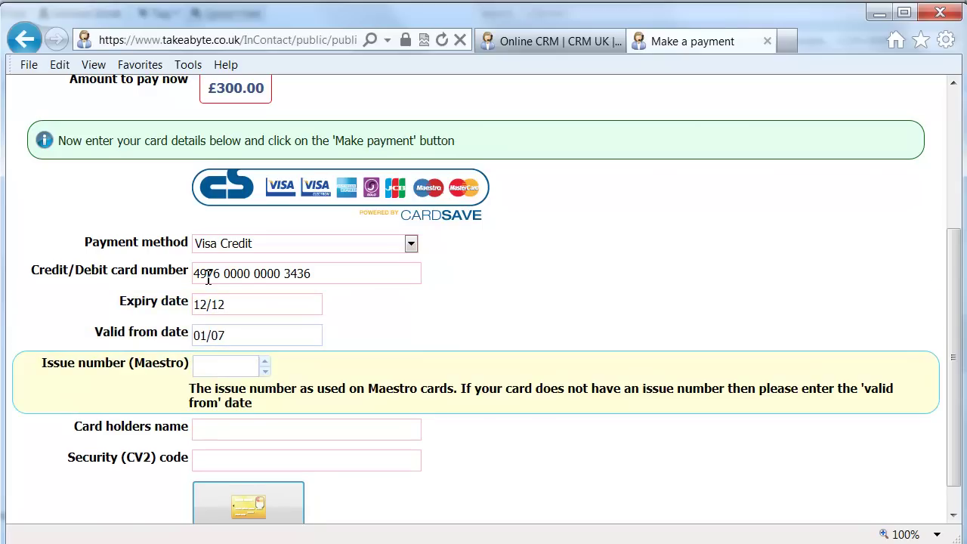
pyautogui.press('Tab')
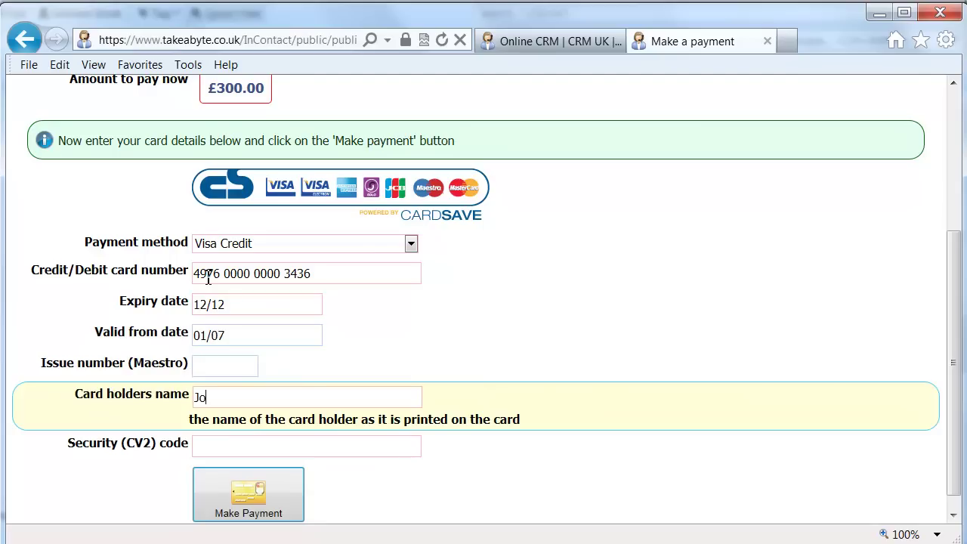
pyautogui.press('Tab')
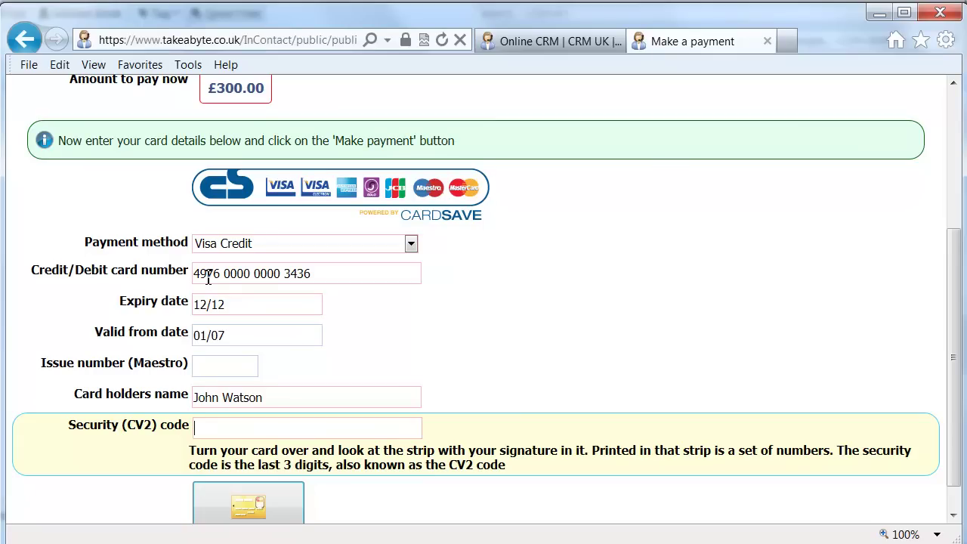
pyautogui.write('452')
pyautogui.scroll(-1, 289, 356)
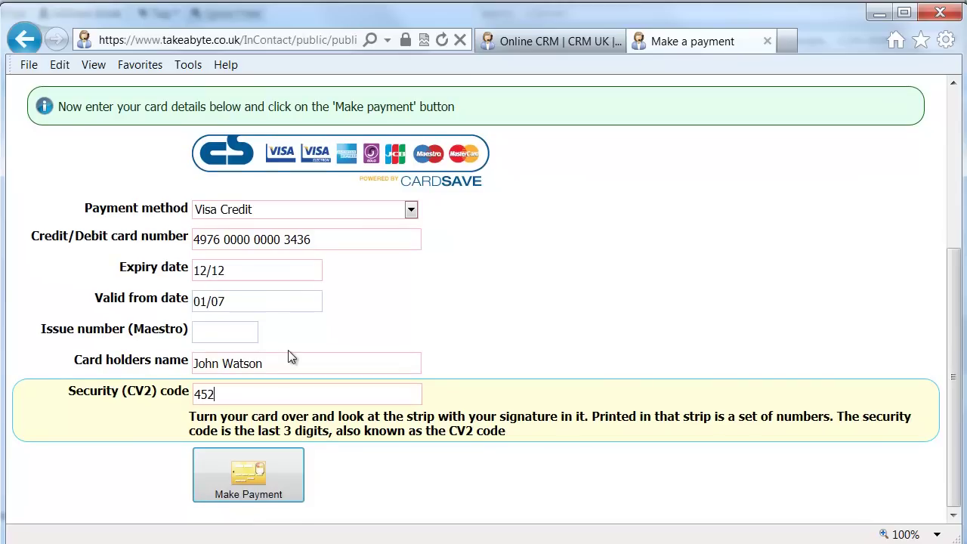
# - Submit the £300.00 card payment and read the Payment received by Byte Train Chelmsford email
pyautogui.click(234, 473)
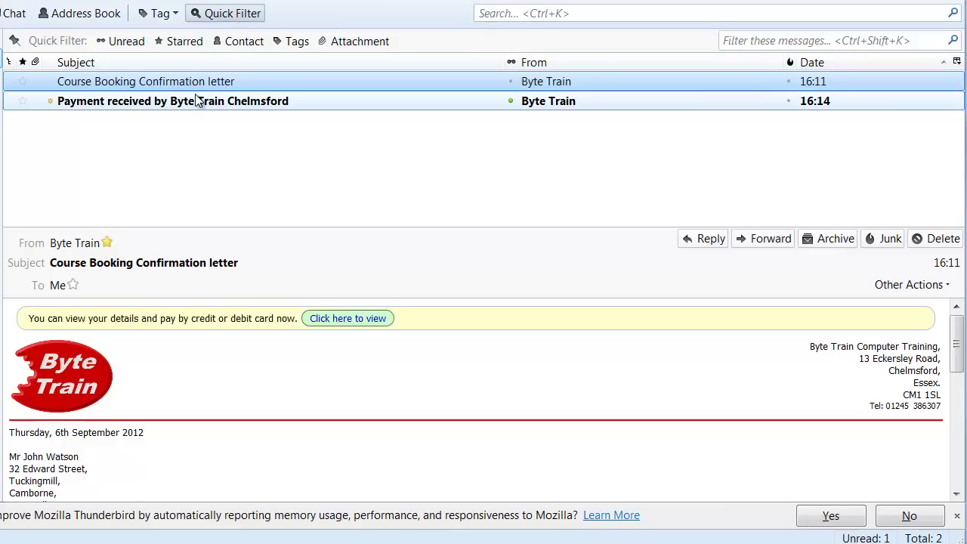
pyautogui.click(296, 101)
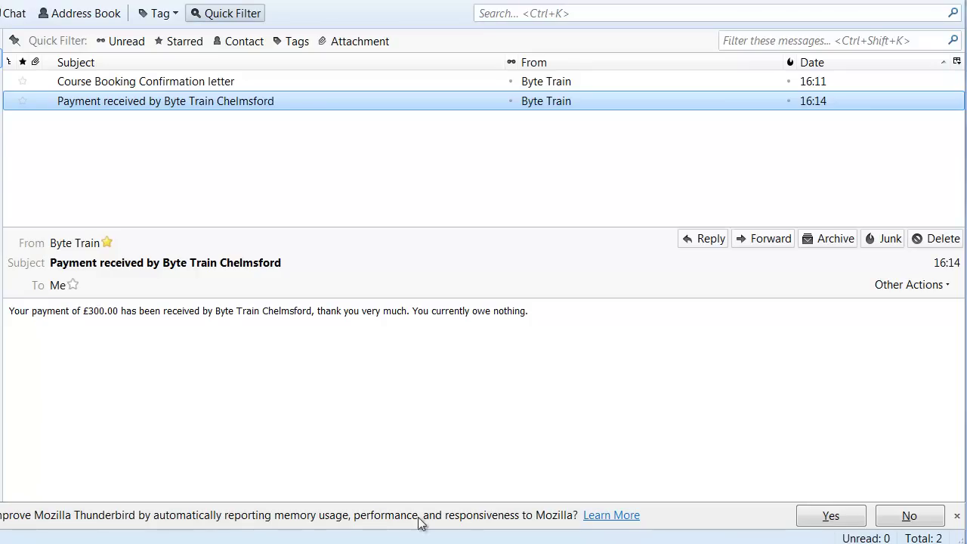
pyautogui.click(340, 541)
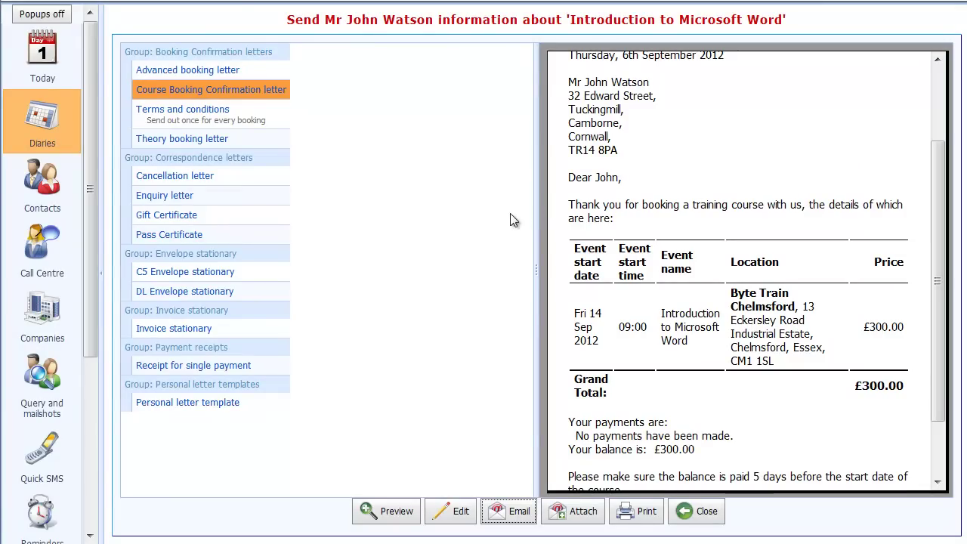
# - Close the confirmation letter, finish the booking and open the booked attendee's contact record
pyautogui.click(686, 511)
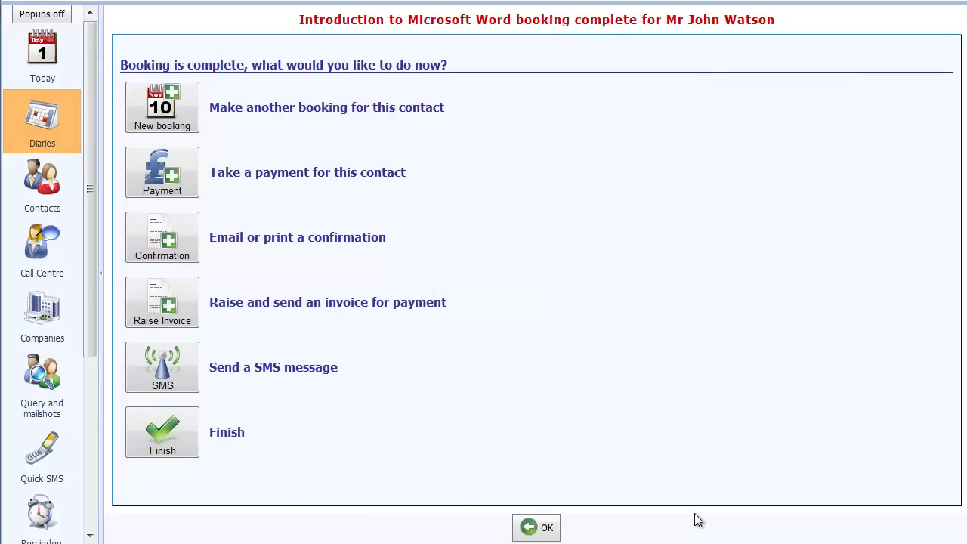
pyautogui.click(141, 437)
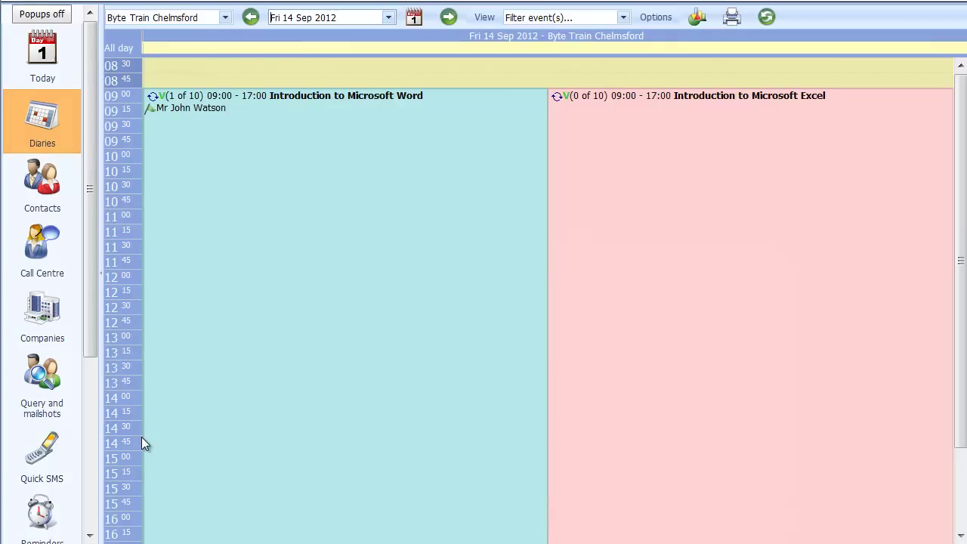
pyautogui.click(179, 115)
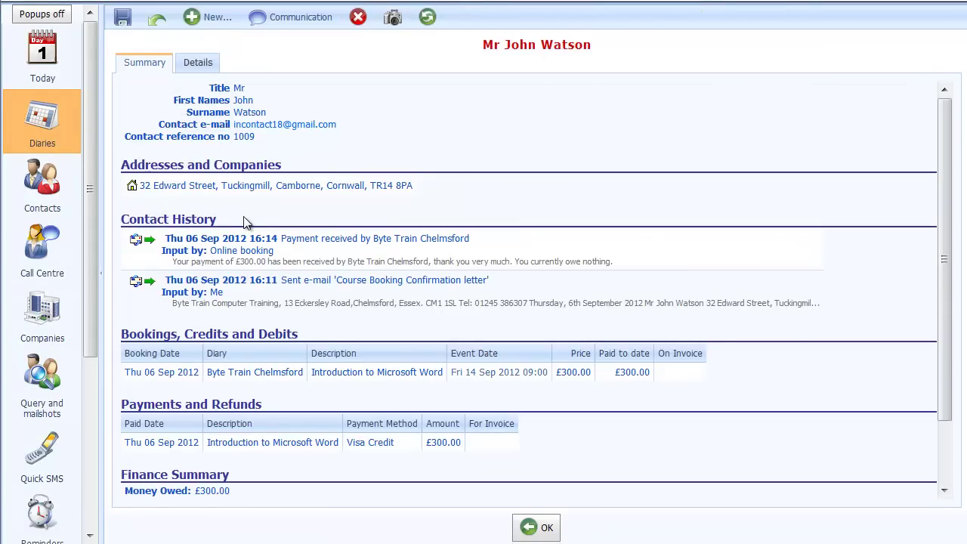
pyautogui.scroll(-2, 246, 222)
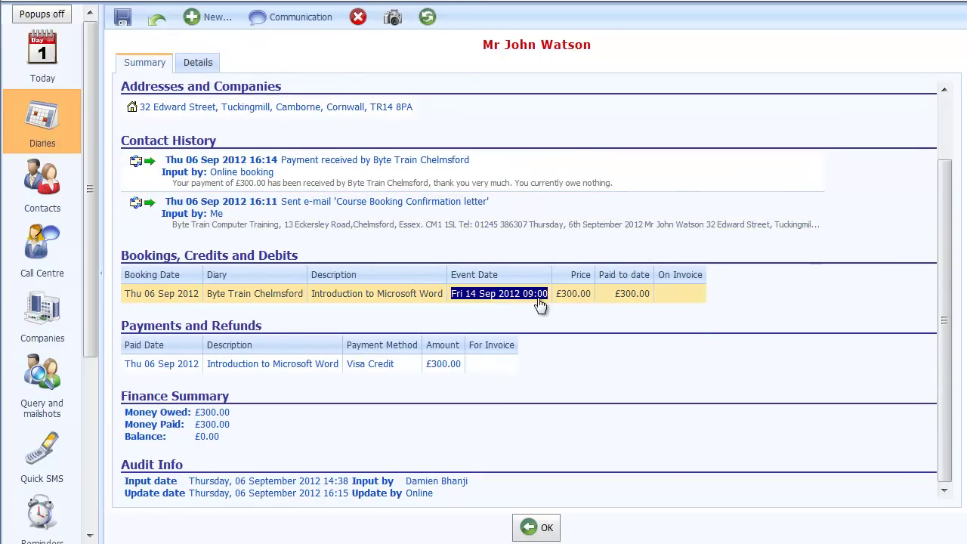
# - Review the £300.00 Visa Credit payment and the payment-received email in the contact history
pyautogui.click(259, 366)
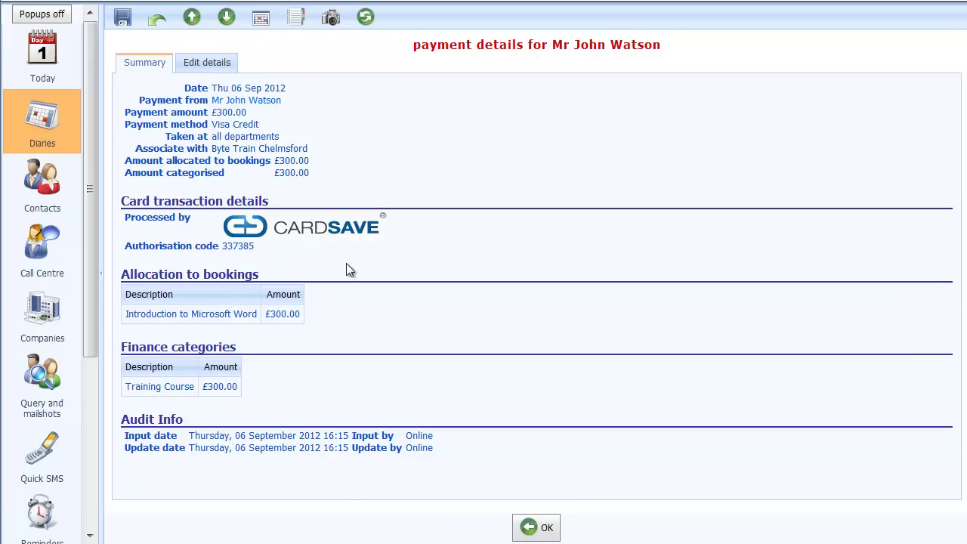
pyautogui.click(540, 527)
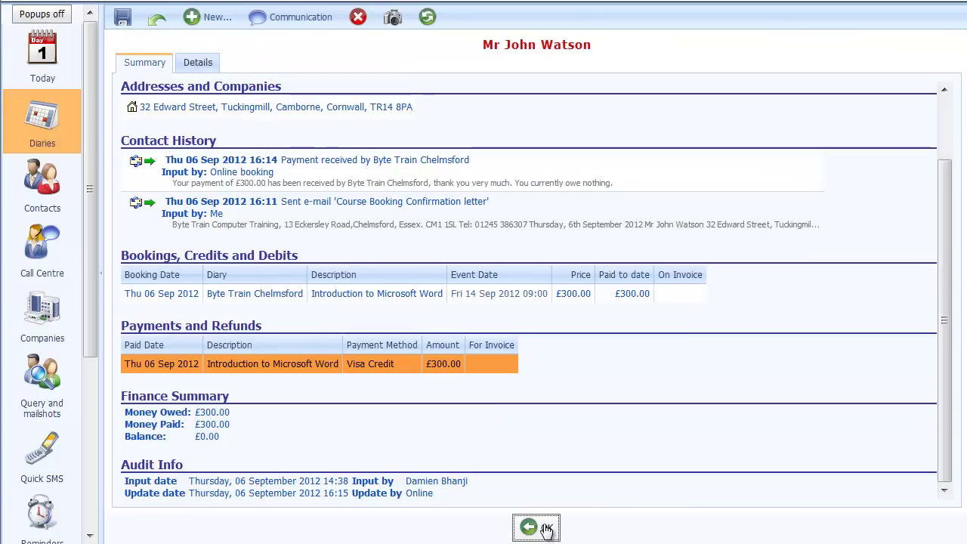
pyautogui.click(331, 177)
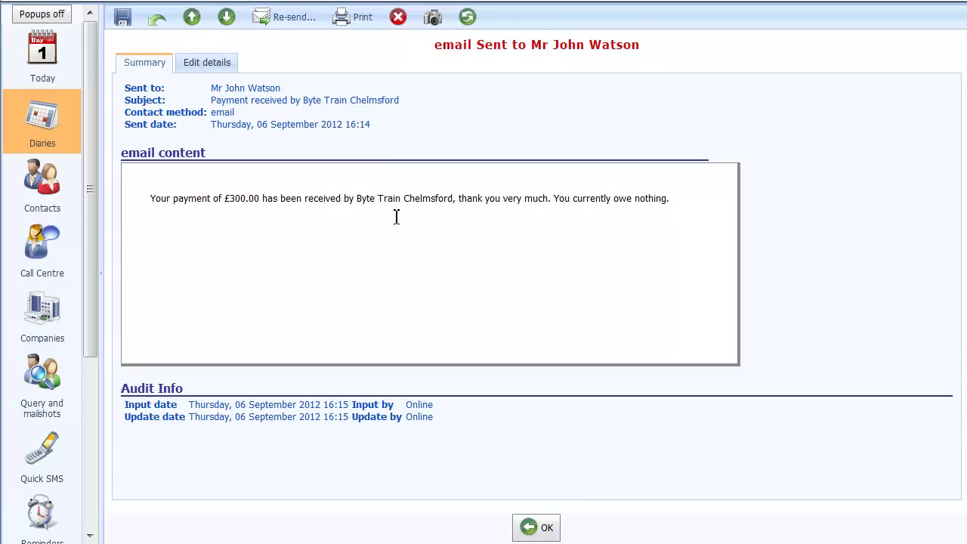
pyautogui.click(539, 529)
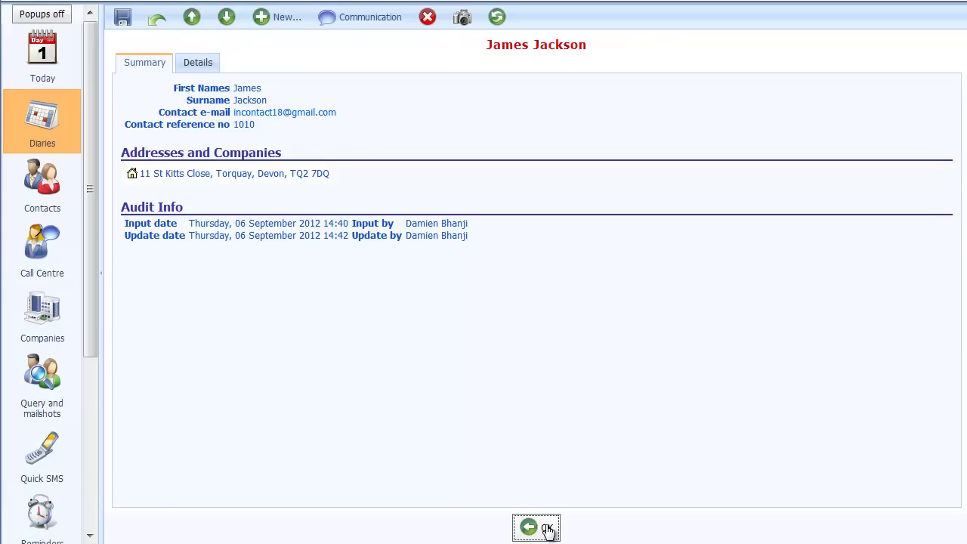
# - Book the top-listed contact onto another £300 Introduction to Microsoft Word place, paying later
pyautogui.click(547, 529)
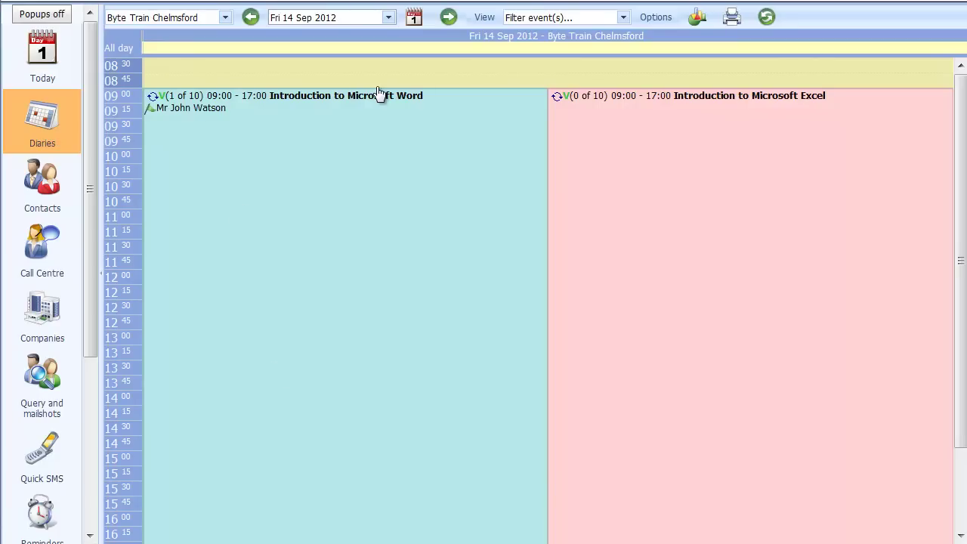
pyautogui.click(191, 98)
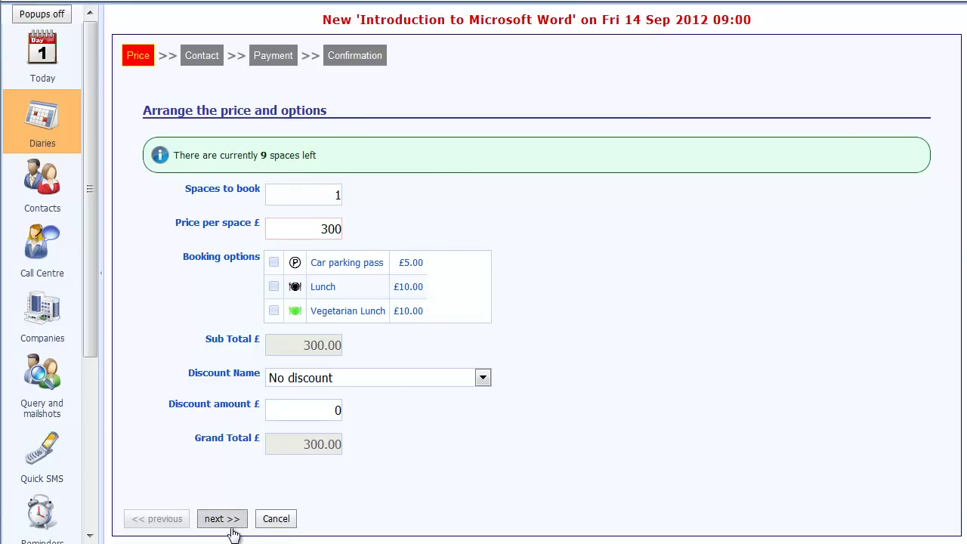
pyautogui.click(230, 520)
pyautogui.click(166, 163)
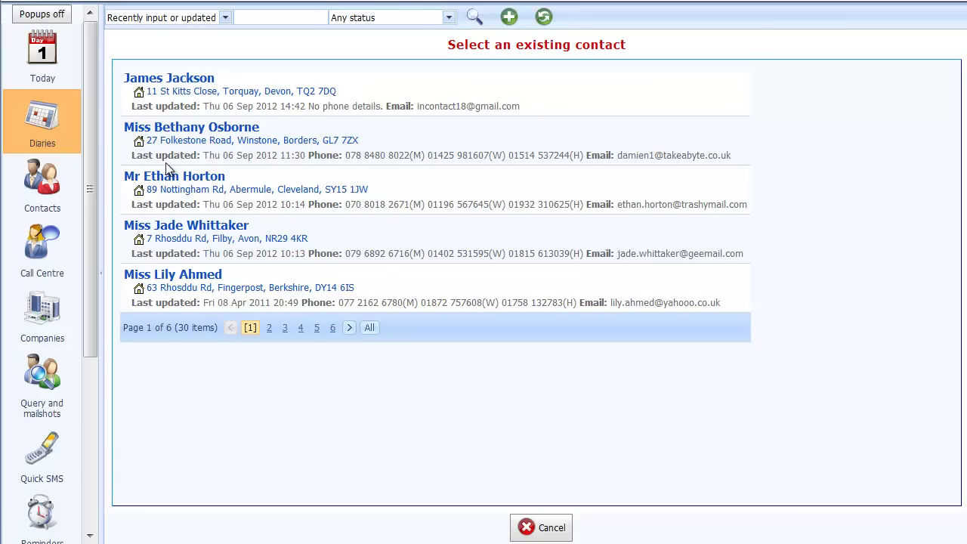
pyautogui.click(191, 88)
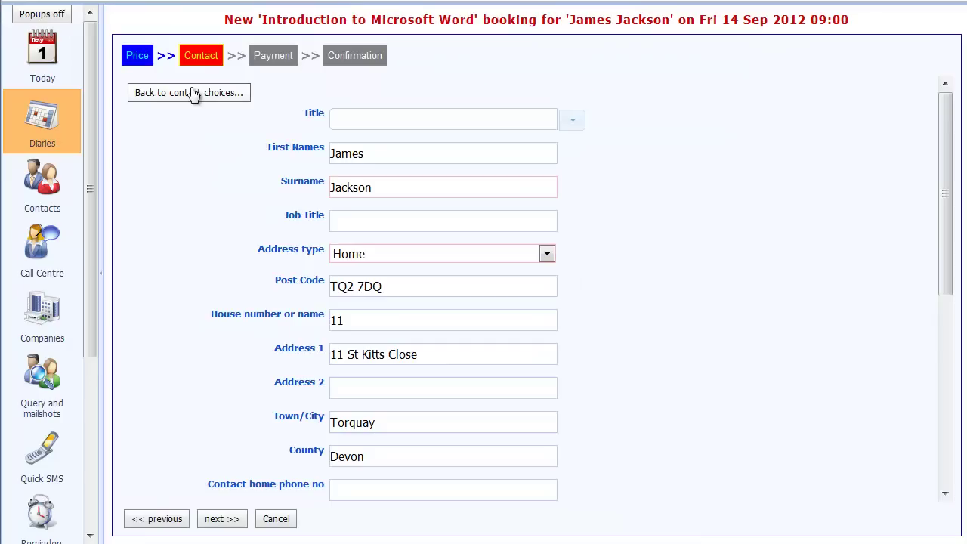
pyautogui.click(216, 527)
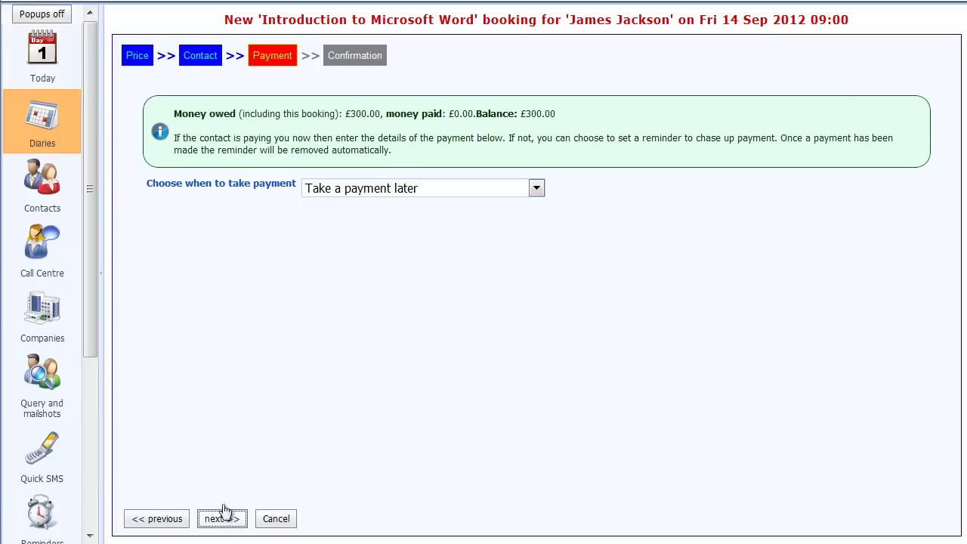
pyautogui.click(220, 521)
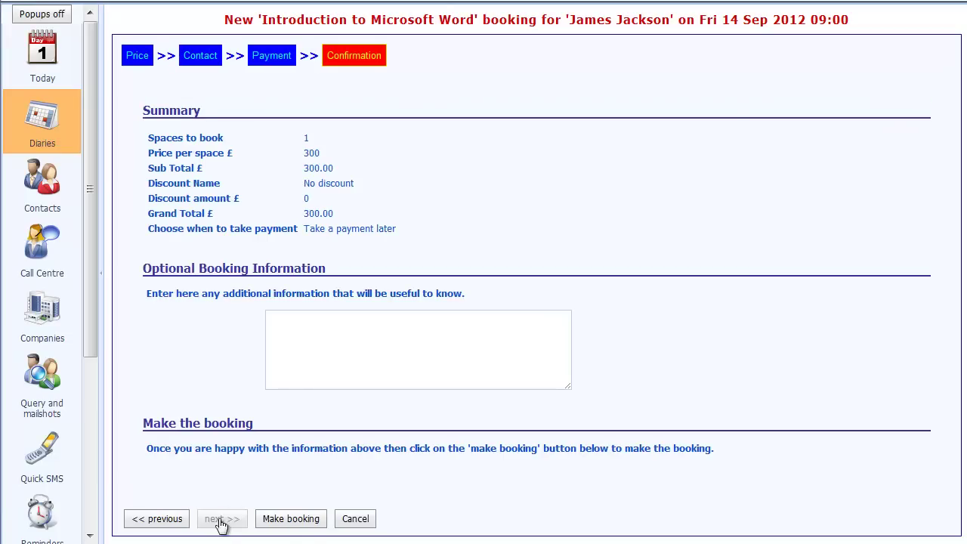
pyautogui.click(310, 522)
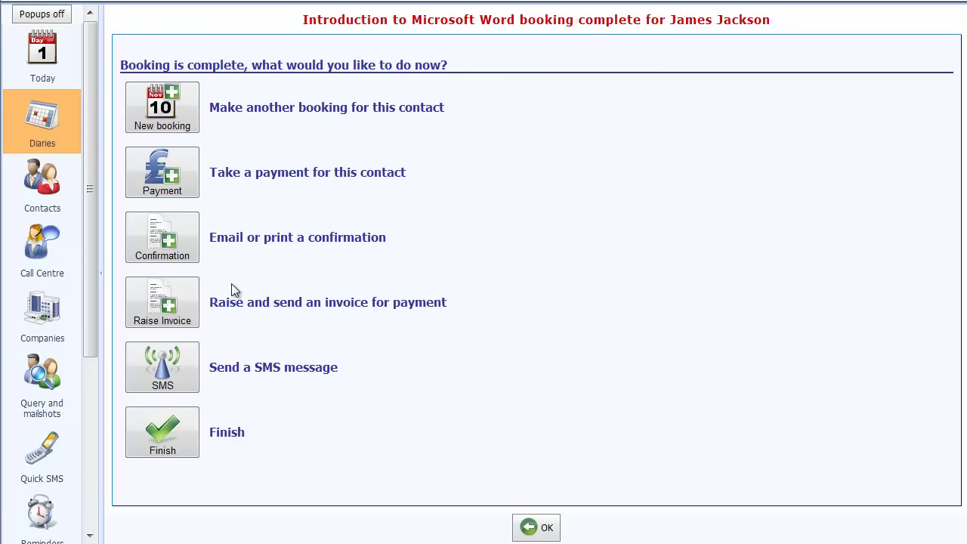
# - Create an invoice for the £300 Word course booking
pyautogui.click(167, 310)
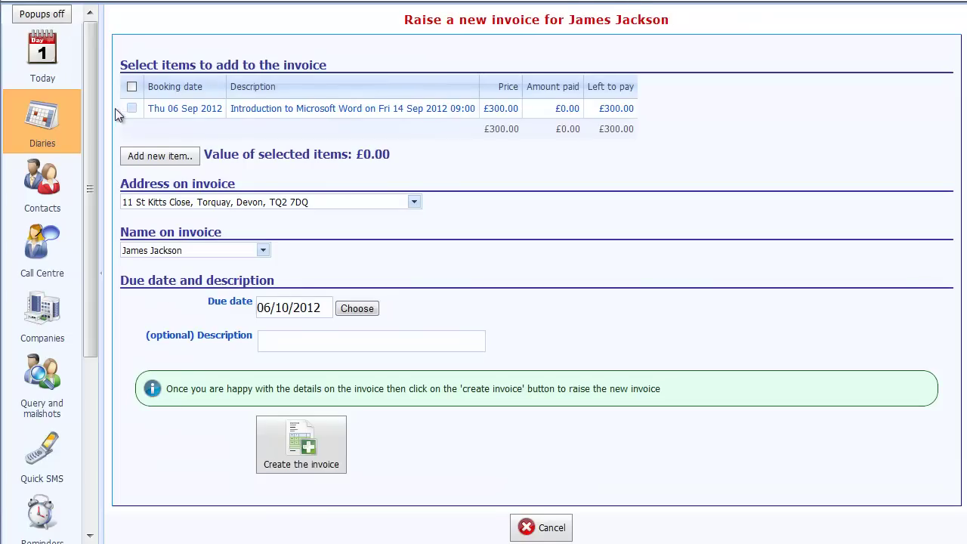
pyautogui.click(132, 108)
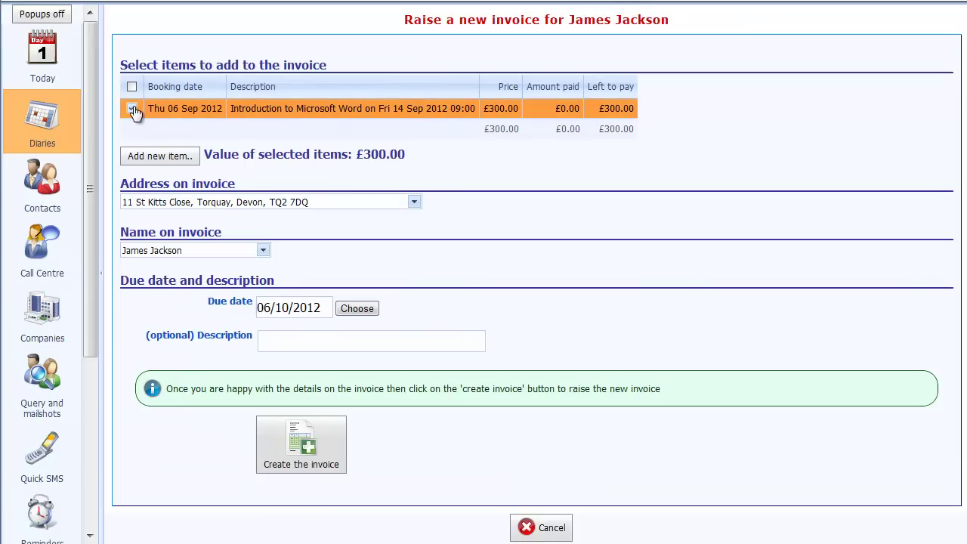
pyautogui.click(284, 445)
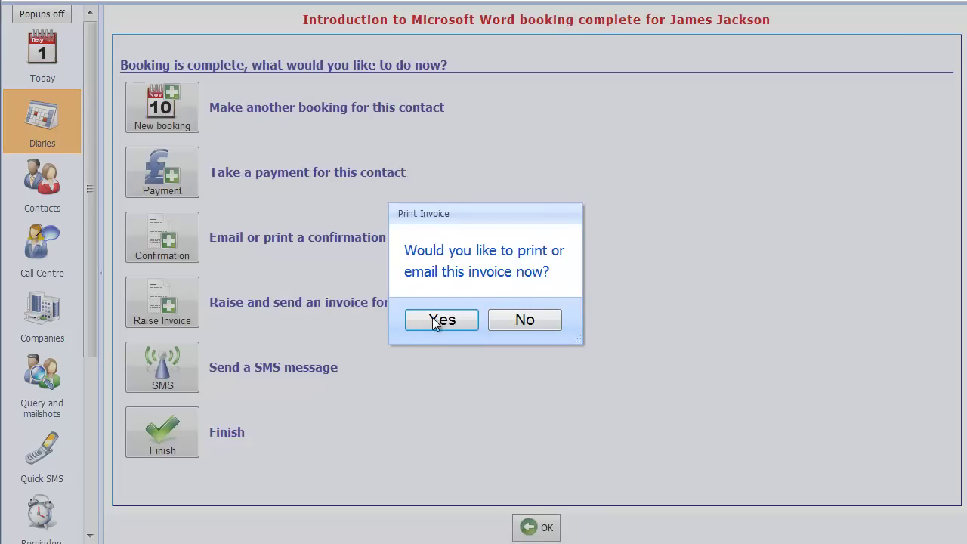
# - Email the new invoice to the contact
pyautogui.click(442, 320)
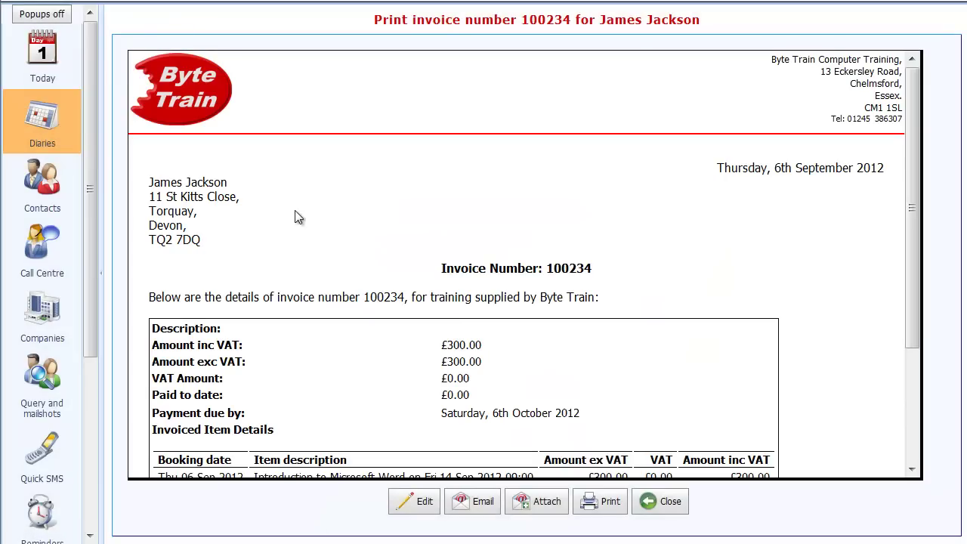
pyautogui.scroll(-4, 221, 303)
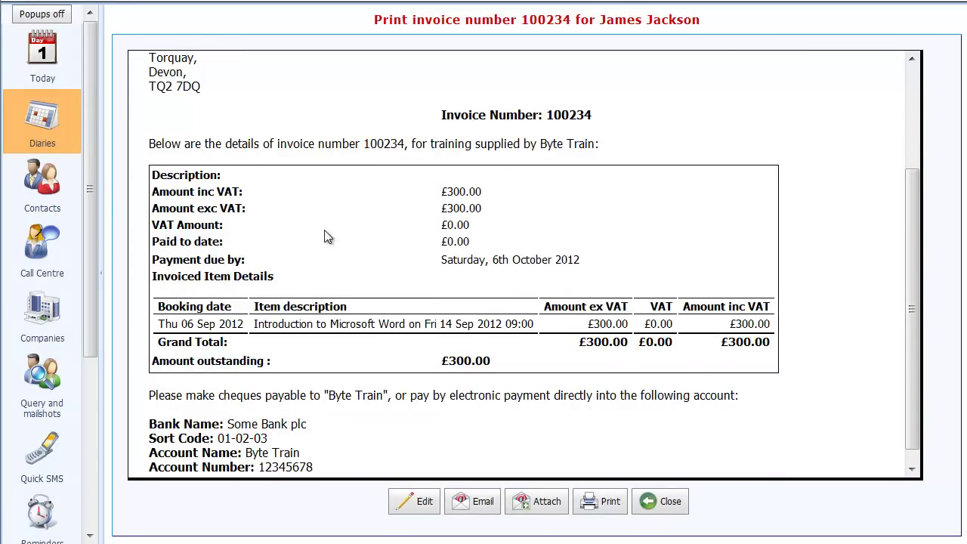
pyautogui.scroll(-1, 442, 251)
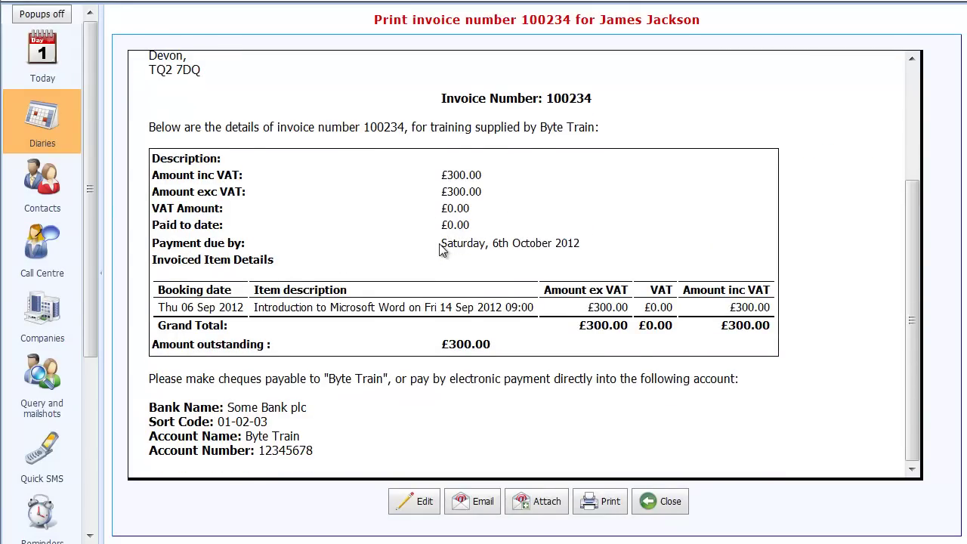
pyautogui.click(479, 507)
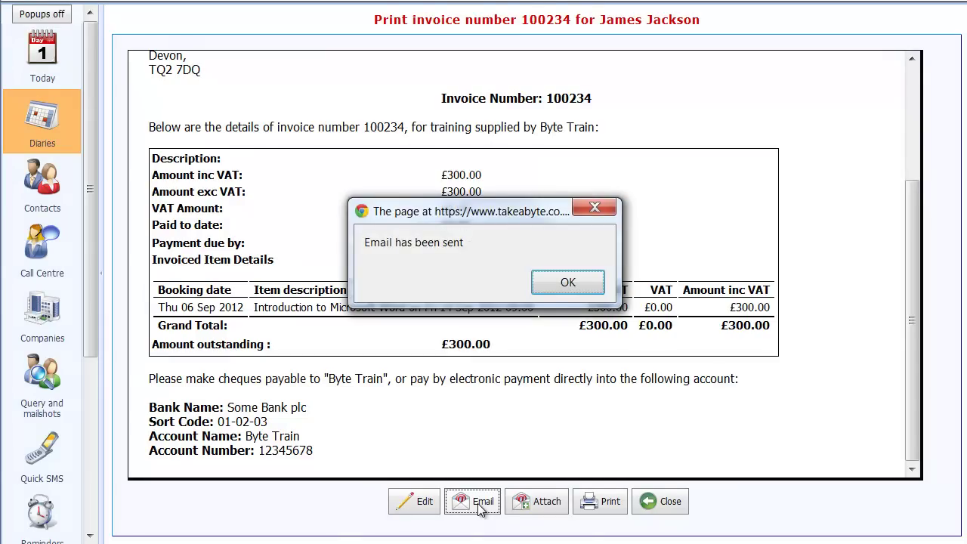
pyautogui.click(570, 281)
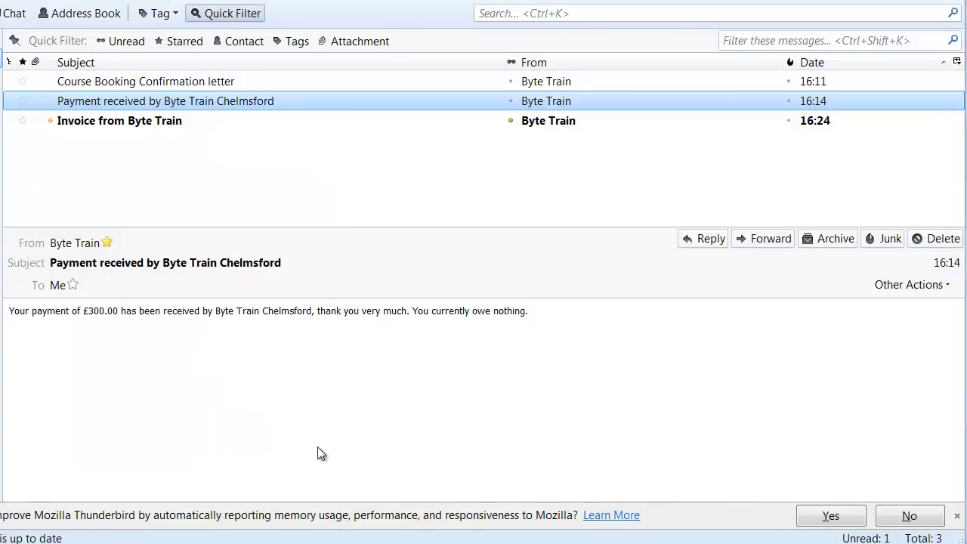
# - Open the Invoice from Byte Train email and review the £300.00 due by 6 October 2012
pyautogui.click(132, 123)
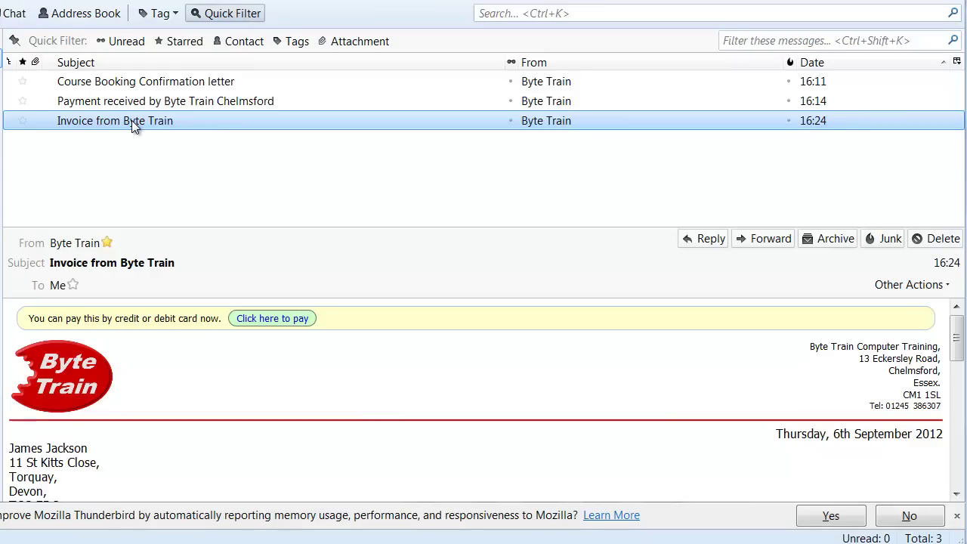
pyautogui.scroll(-1, 213, 368)
pyautogui.scroll(-2, 213, 369)
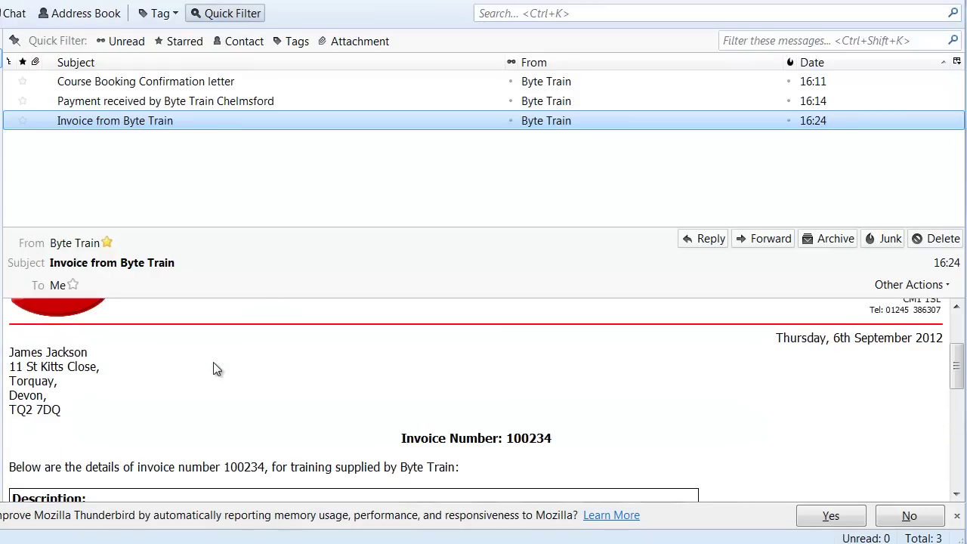
pyautogui.scroll(-3, 213, 368)
pyautogui.scroll(-1, 213, 369)
pyautogui.scroll(7, 214, 368)
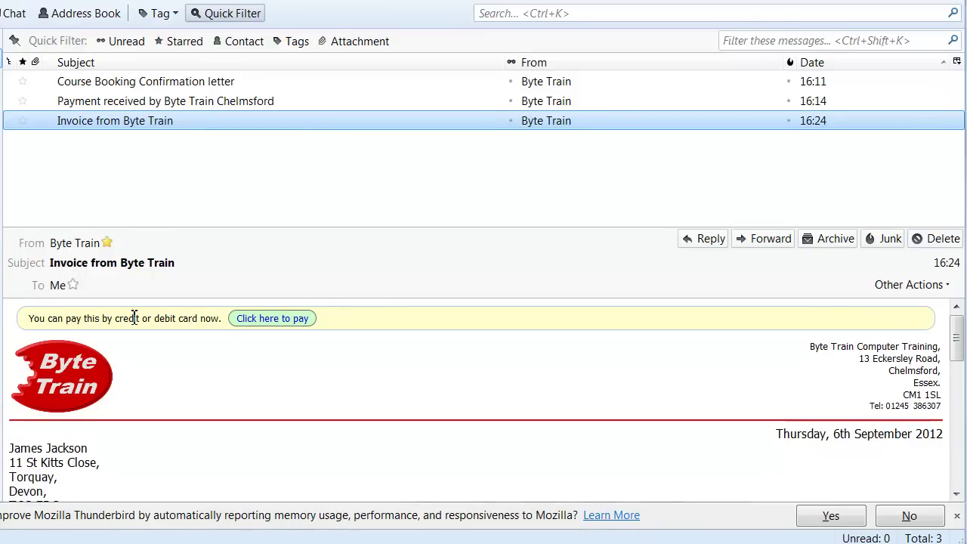
# - Open the £300 invoice's online payment page from the emailed 'Click here to pay' link
pyautogui.click(276, 319)
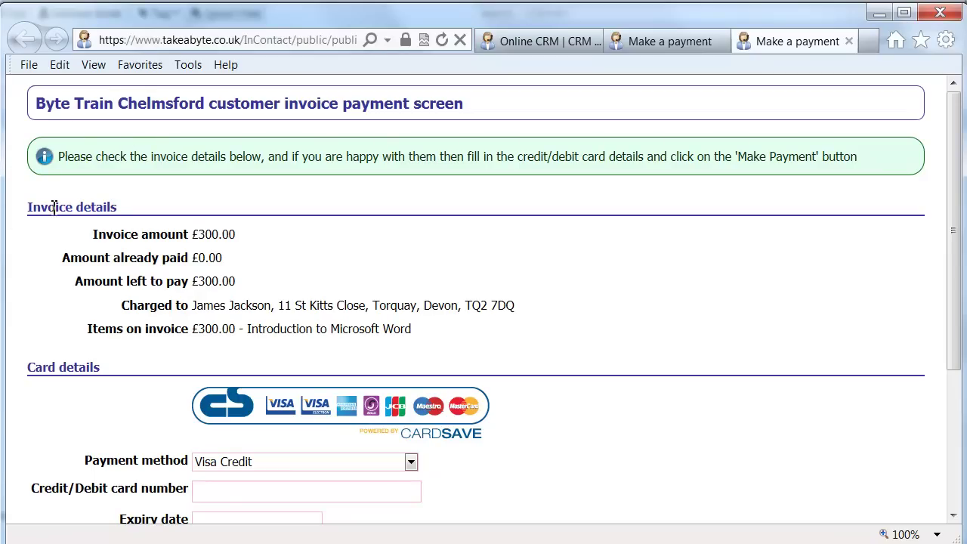
pyautogui.scroll(-1, 217, 300)
pyautogui.scroll(-2, 218, 300)
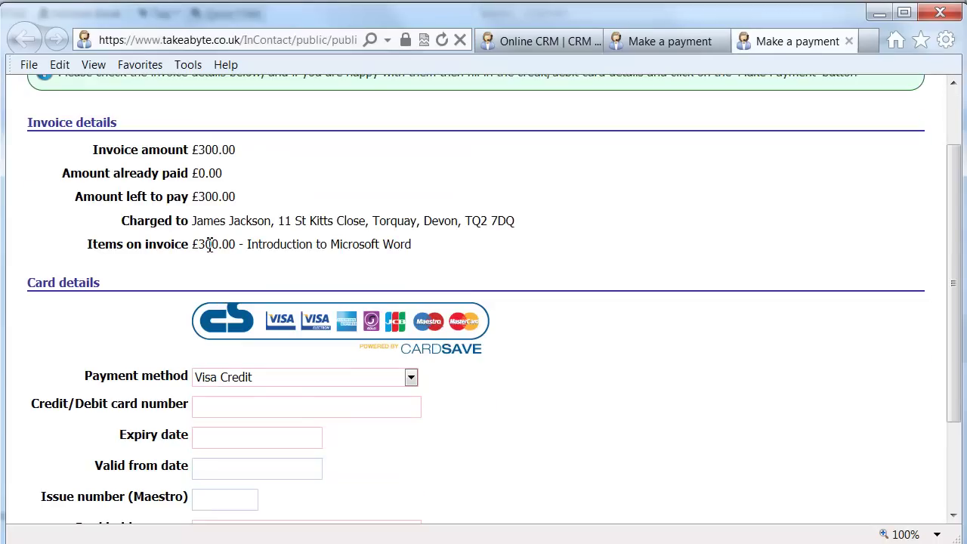
pyautogui.scroll(-3, 209, 250)
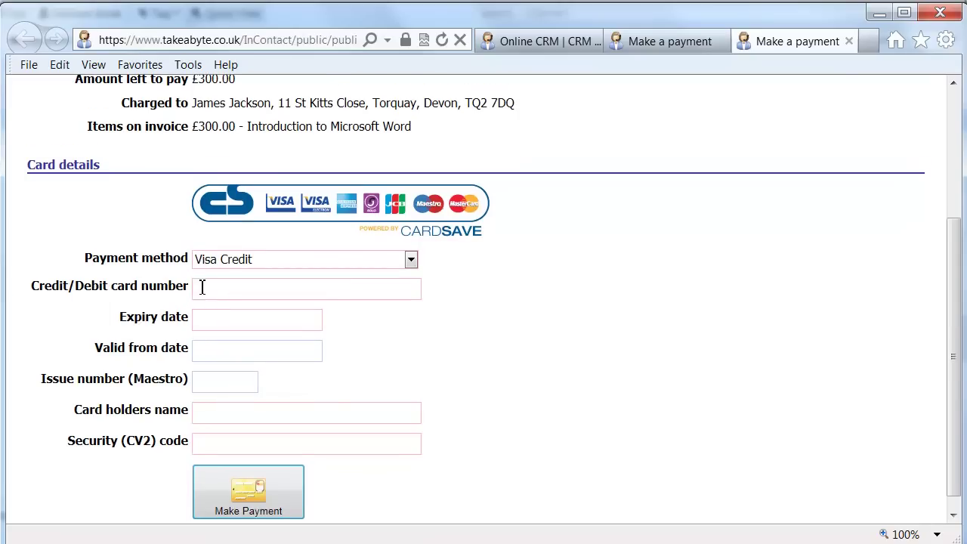
# - Enter the Visa Credit card number, expiry date and valid-from date
pyautogui.click(201, 289)
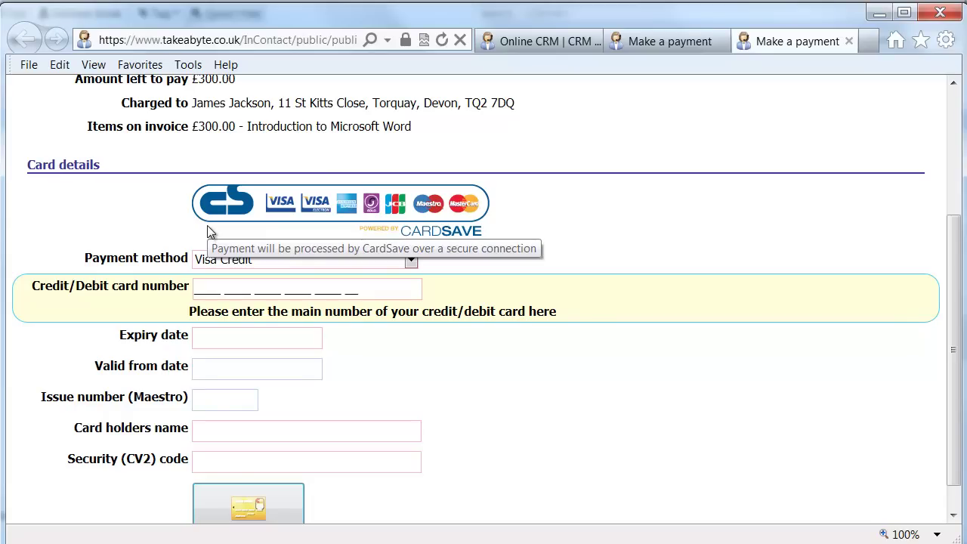
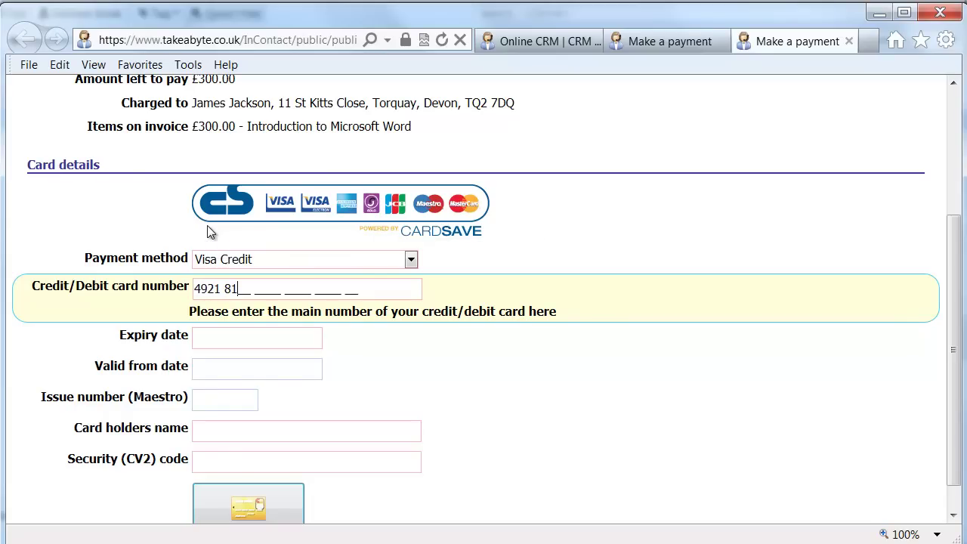
pyautogui.press('Tab')
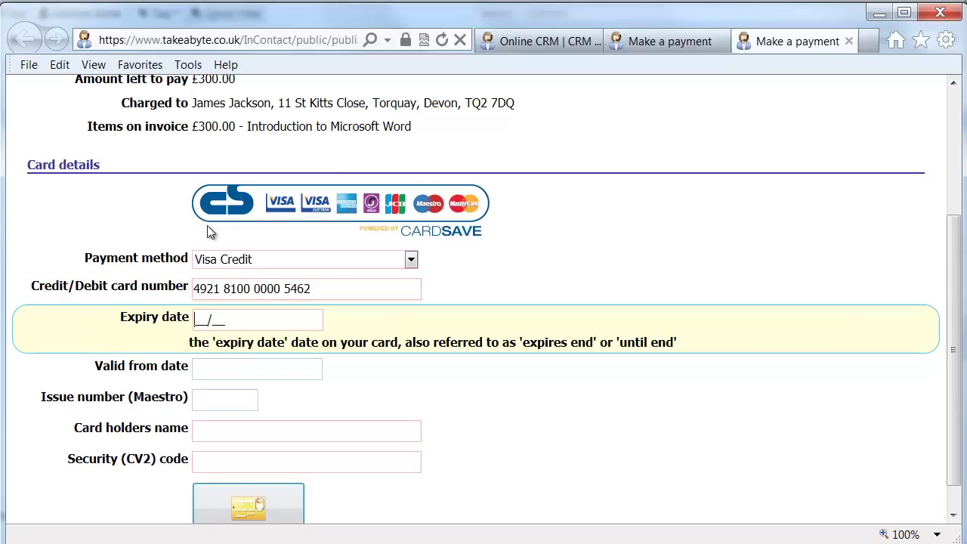
pyautogui.press('Tab')
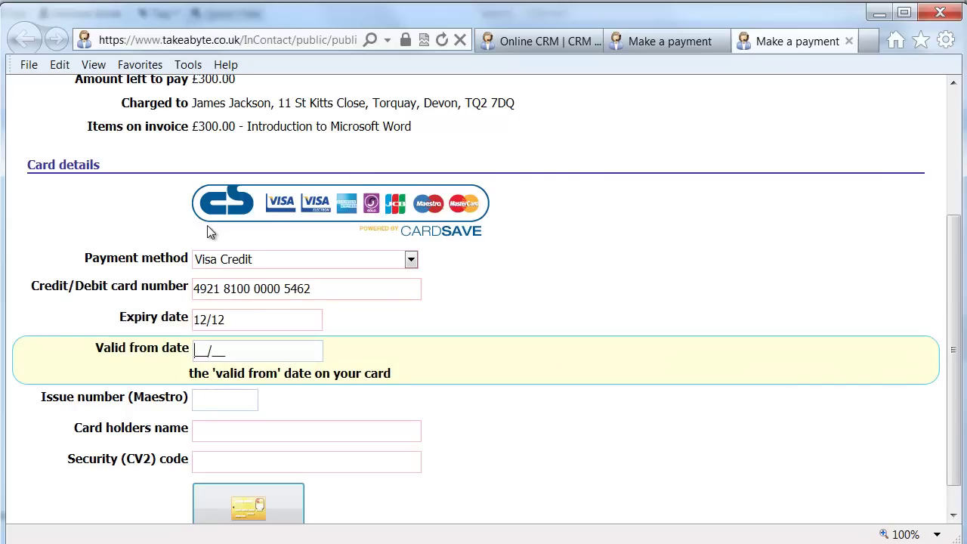
pyautogui.press('Tab')
pyautogui.press('Tab')
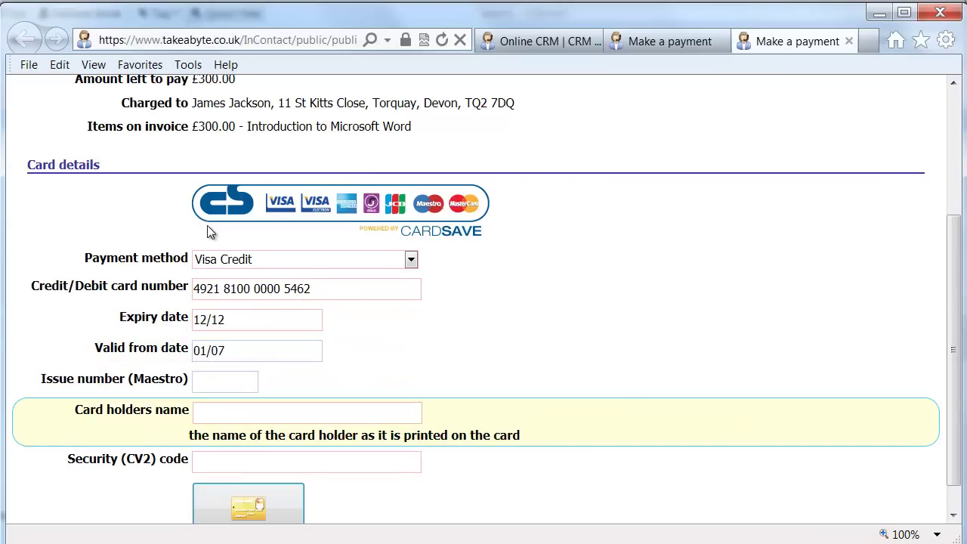
# - Fill in the cardholder's name and CV2 security code, then submit the £300 payment
pyautogui.press('Tab')
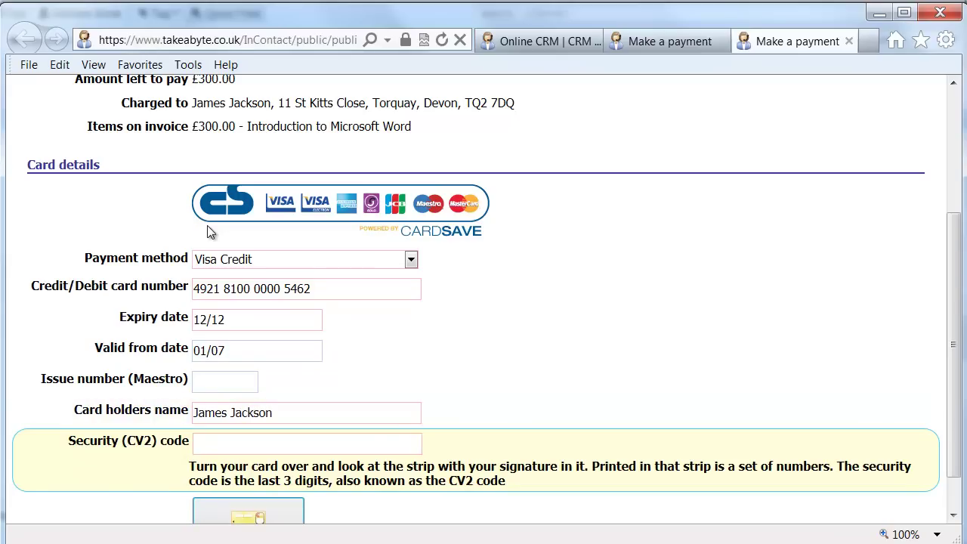
pyautogui.write('441')
pyautogui.scroll(-1, 264, 459)
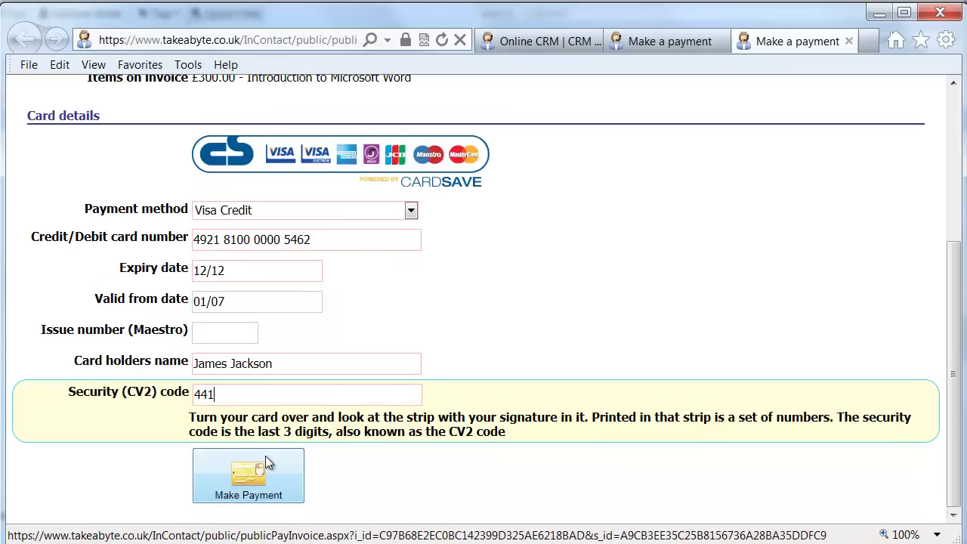
pyautogui.click(266, 457)
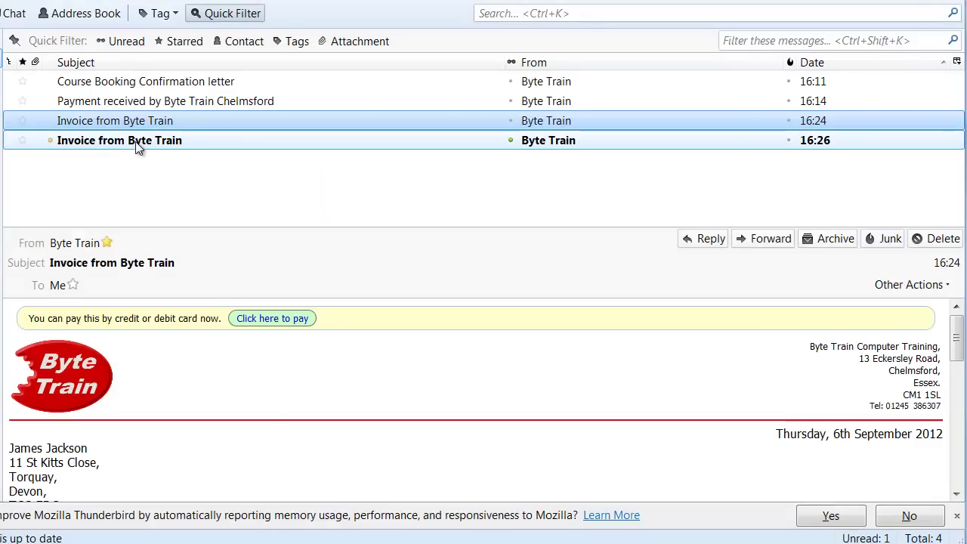
# - Read the 16:26 invoice email showing £300.00 paid to date, then switch to Outlook
pyautogui.click(154, 141)
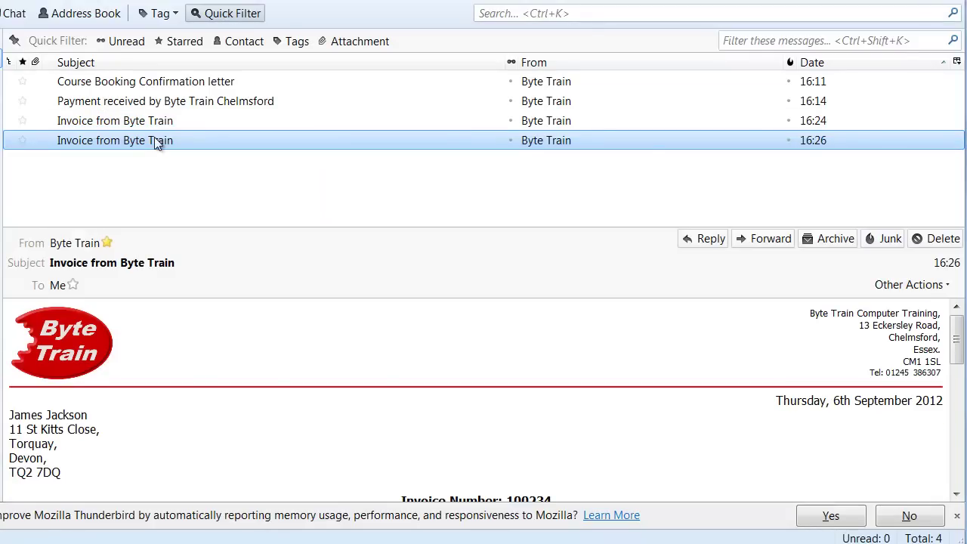
pyautogui.scroll(-1, 195, 340)
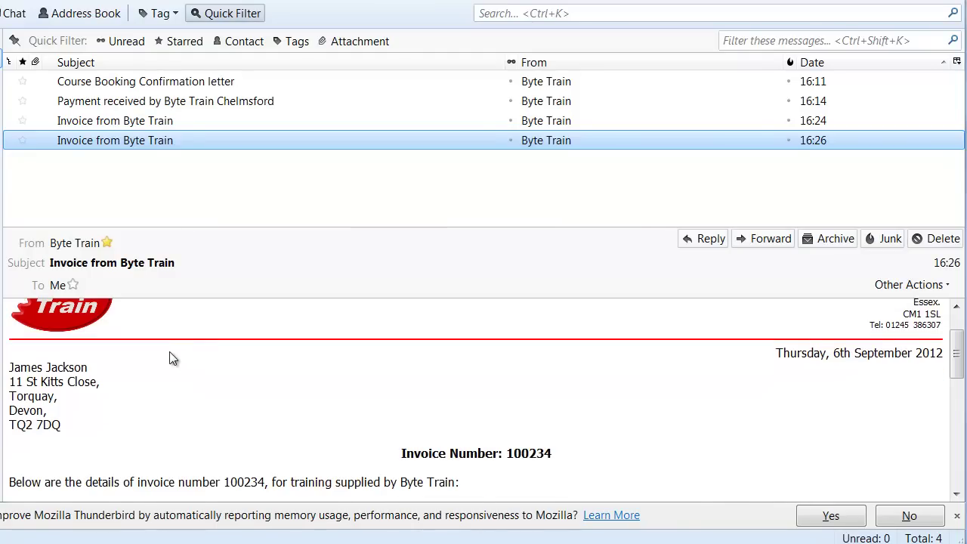
pyautogui.scroll(-5, 171, 359)
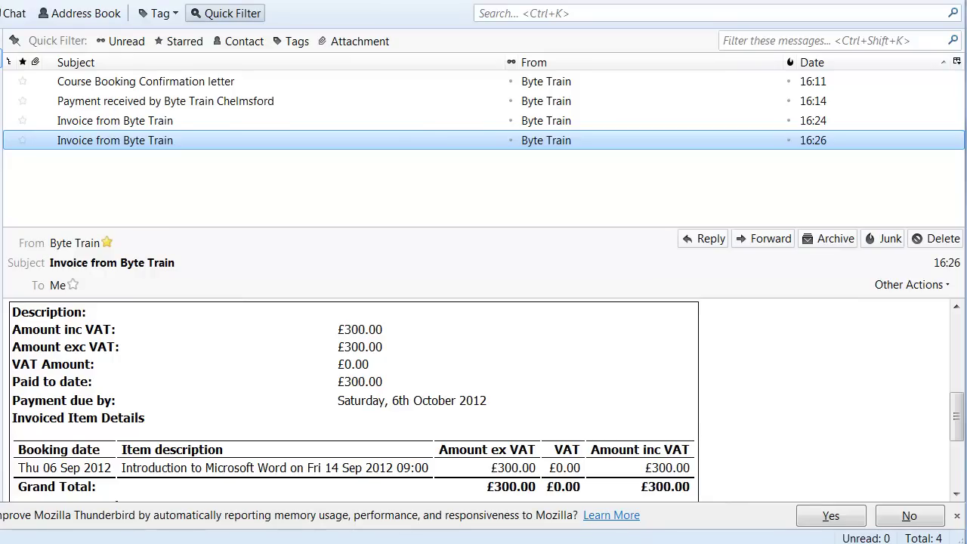
pyautogui.click(369, 540)
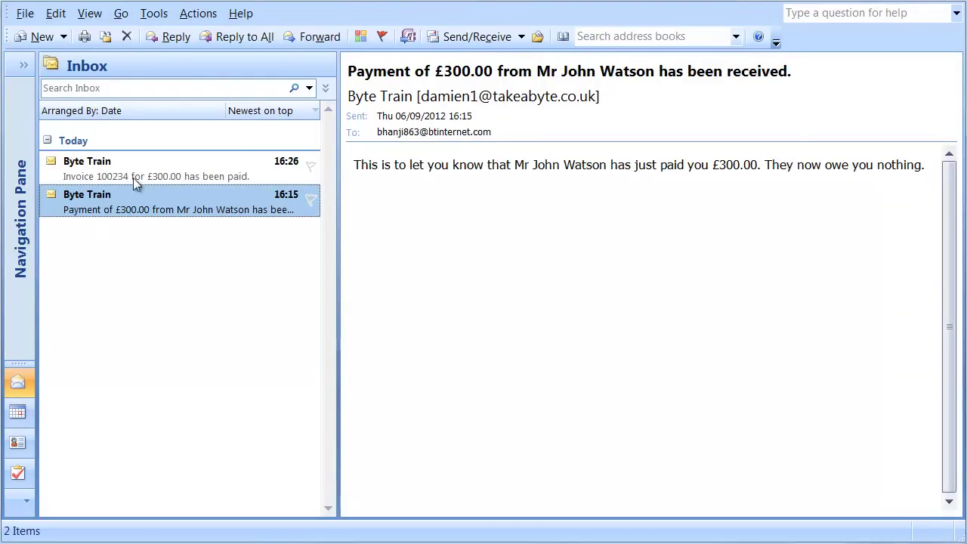
# - Show the 16:26 'Invoice has been paid' notification in Outlook's reading pane
pyautogui.click(108, 177)
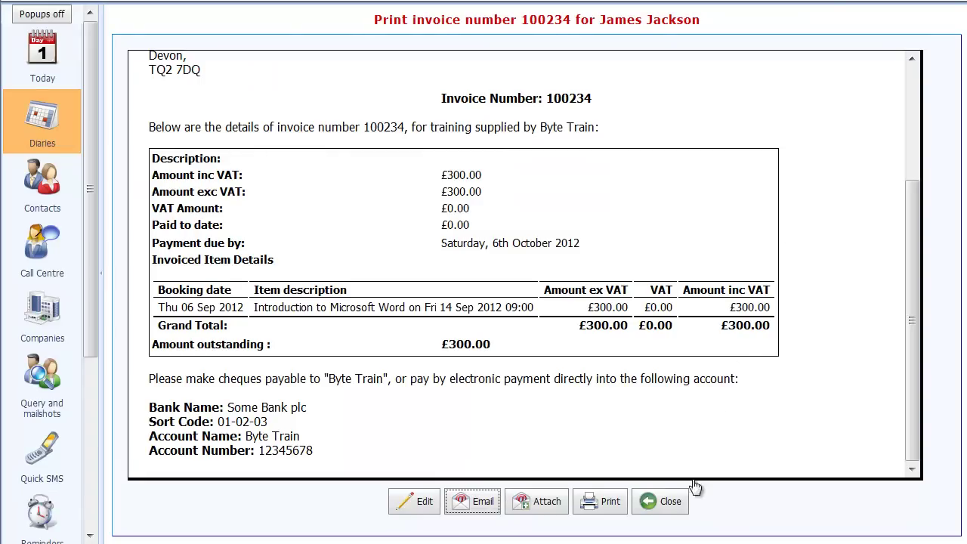
# - Close the invoice preview and review the contact's £300.00 Visa Debit payment details
pyautogui.click(667, 502)
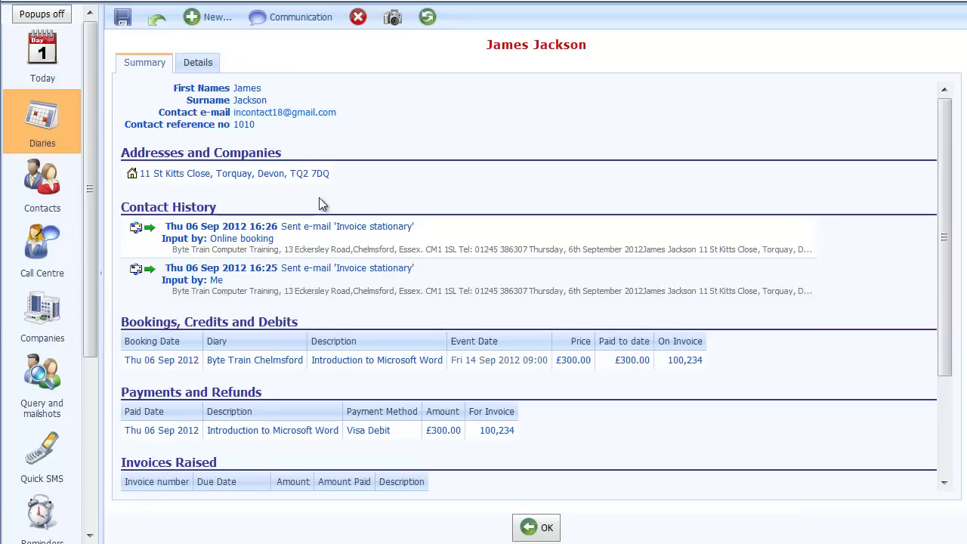
pyautogui.click(248, 429)
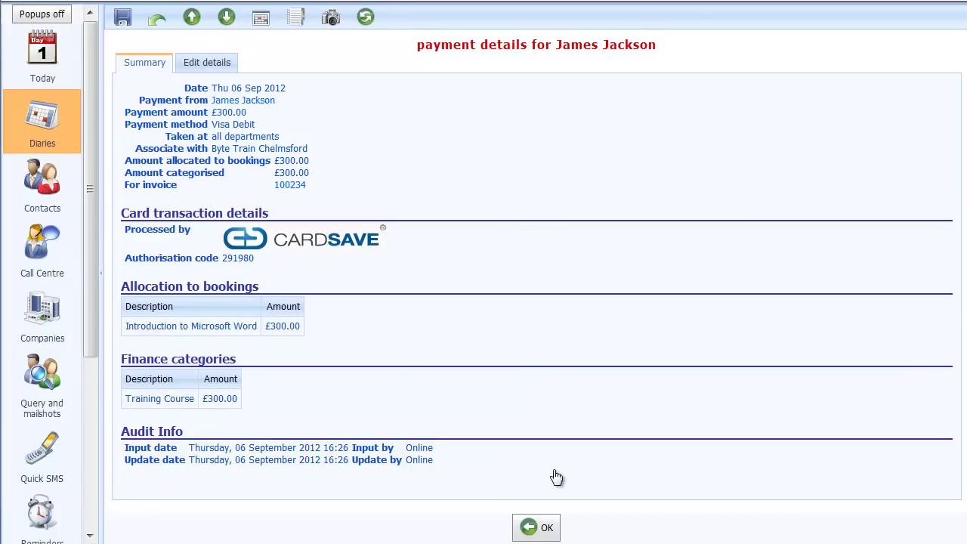
pyautogui.click(538, 528)
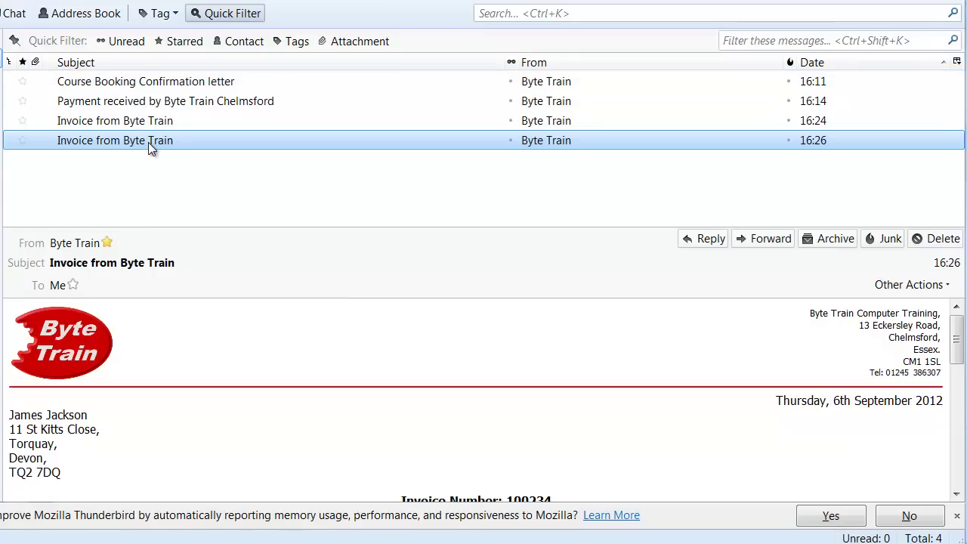
# - Follow the 16:24 invoice email's pay link, confirm it's already fully paid, and close the page
pyautogui.click(176, 121)
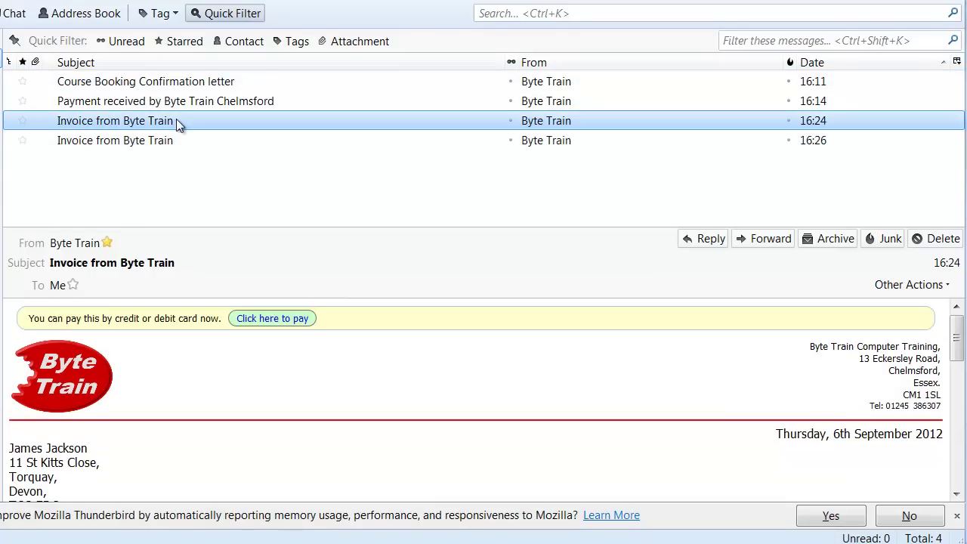
pyautogui.click(289, 318)
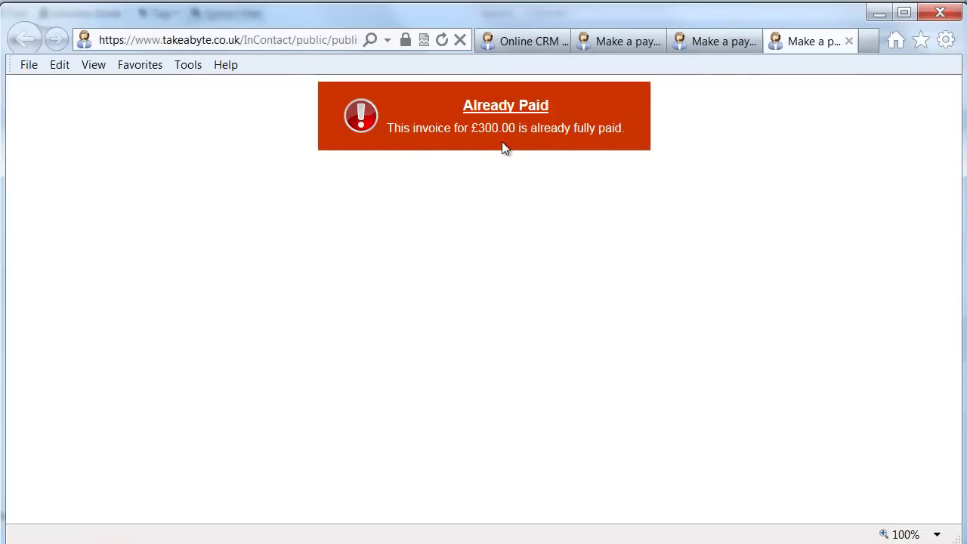
pyautogui.click(852, 40)
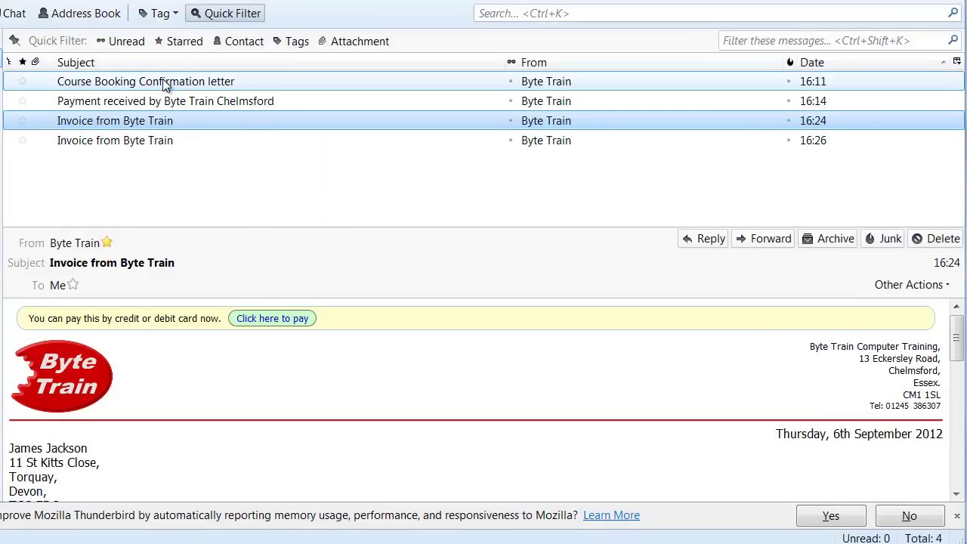
# - Check the customer's online details page from the confirmation letter: £300.00 paid, £0.00 balance
pyautogui.click(167, 85)
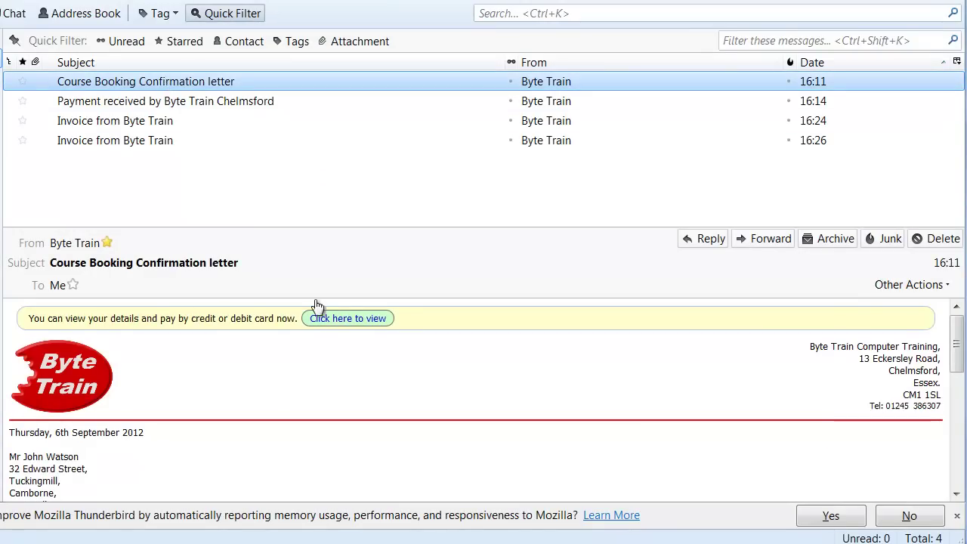
pyautogui.click(355, 318)
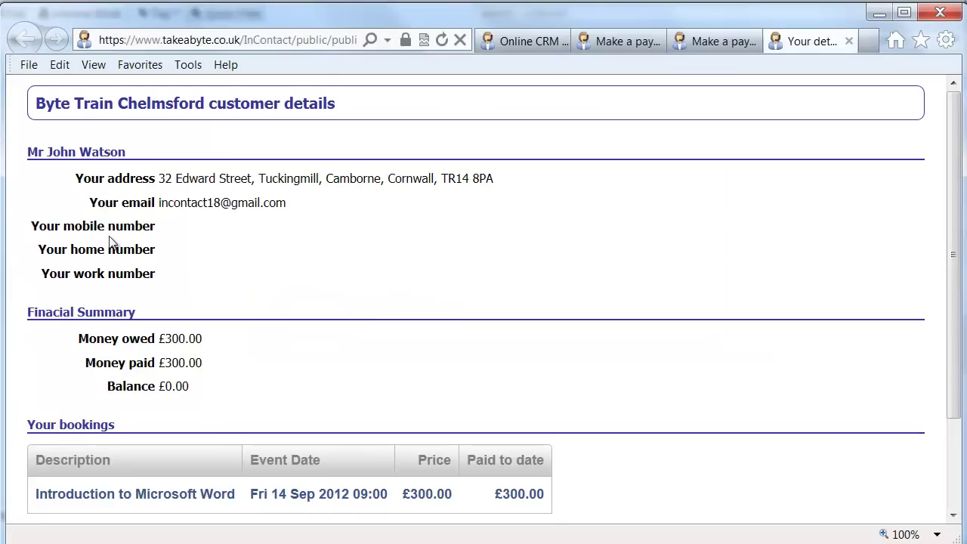
pyautogui.scroll(-3, 114, 243)
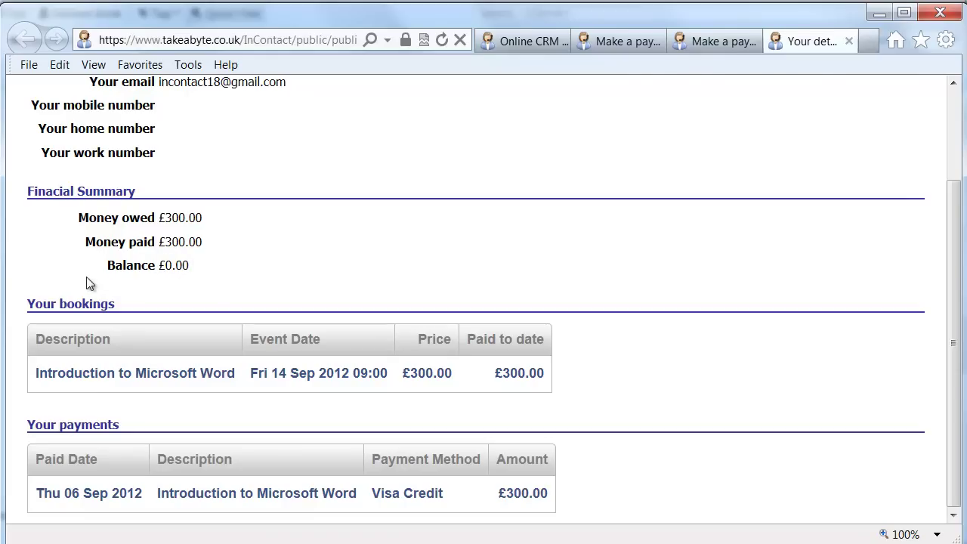
pyautogui.scroll(1, 186, 275)
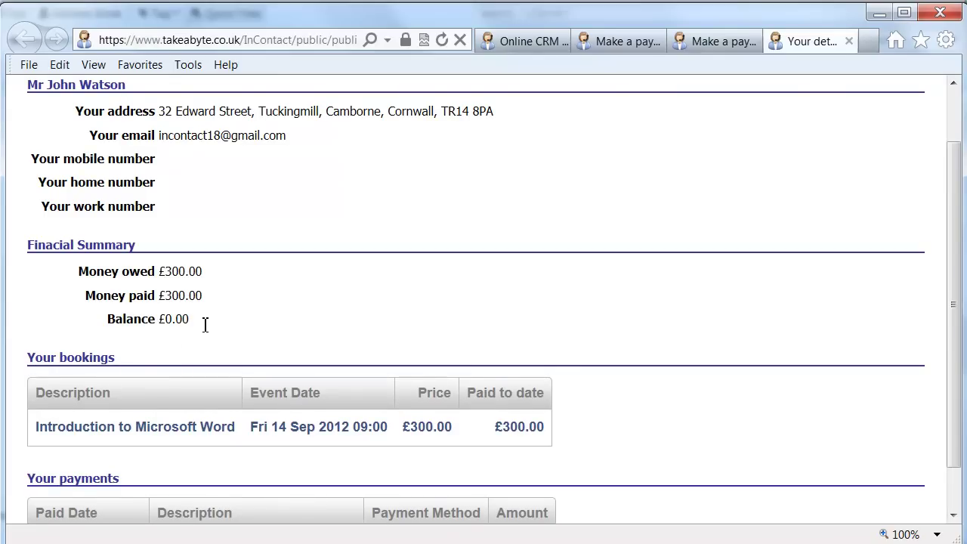
pyautogui.scroll(1, 205, 325)
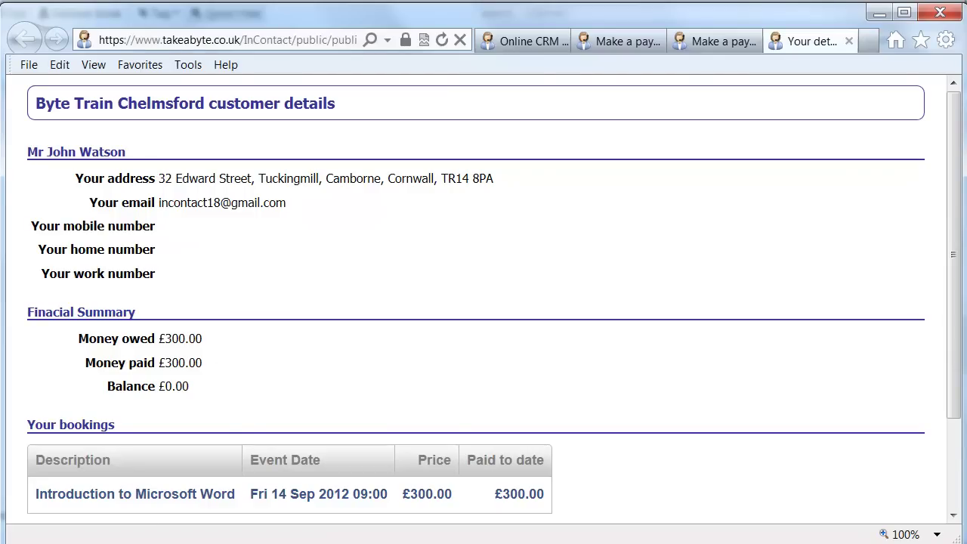
pyautogui.hotkey('alt', 'Tab')
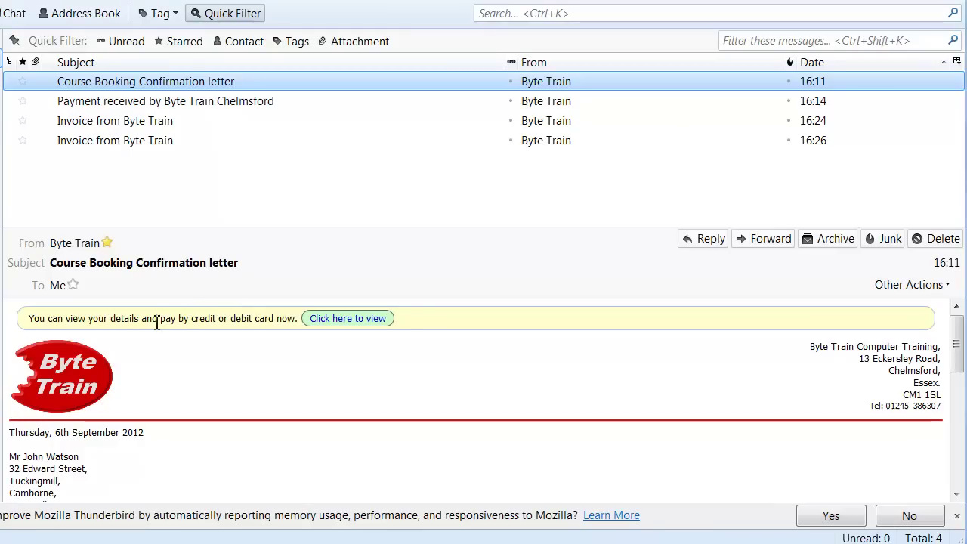
# - Scroll through the booking confirmation letter to read the course details
pyautogui.scroll(-5, 159, 372)
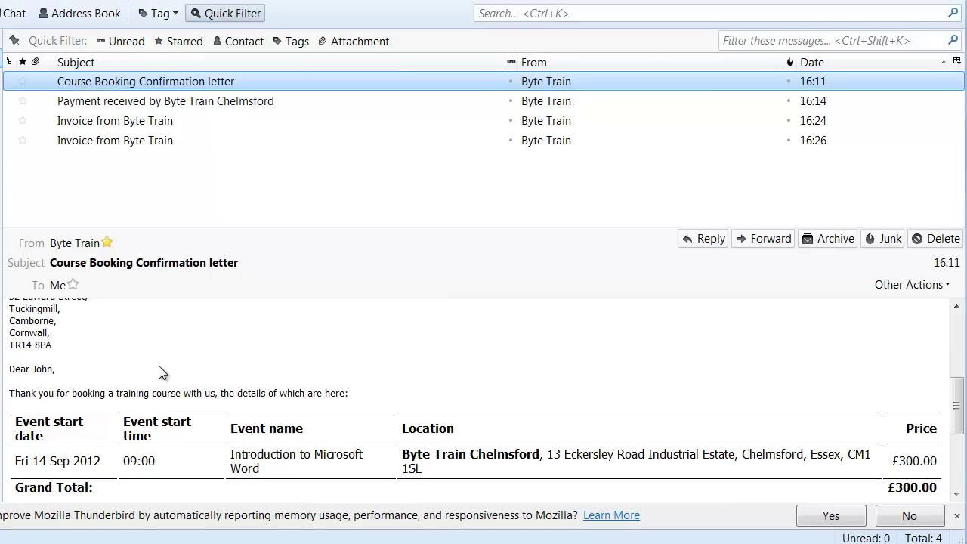
pyautogui.scroll(4, 159, 372)
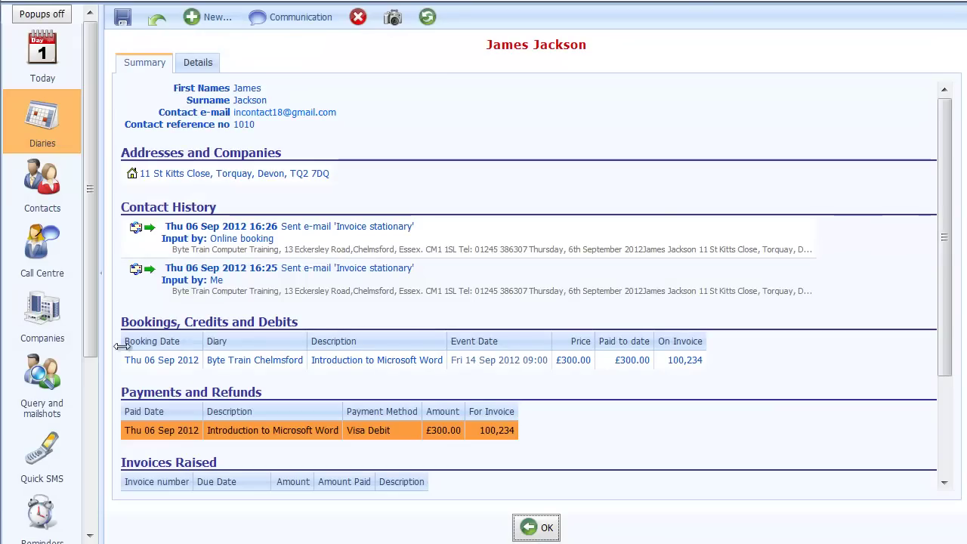
# - Open My Company > Finance Preferences and scroll to the pay-by-link Notify who settings
pyautogui.moveTo(92, 333); pyautogui.dragTo(75, 524)
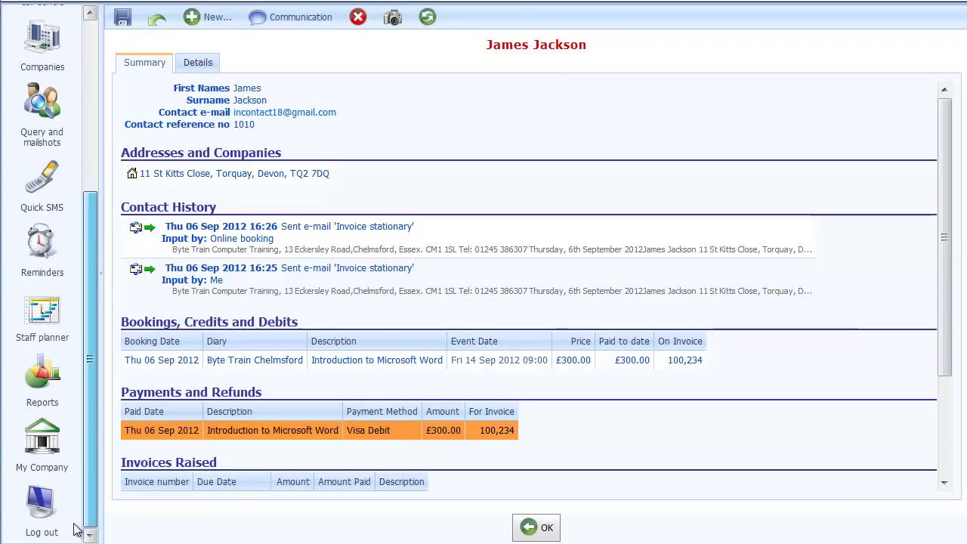
pyautogui.click(57, 438)
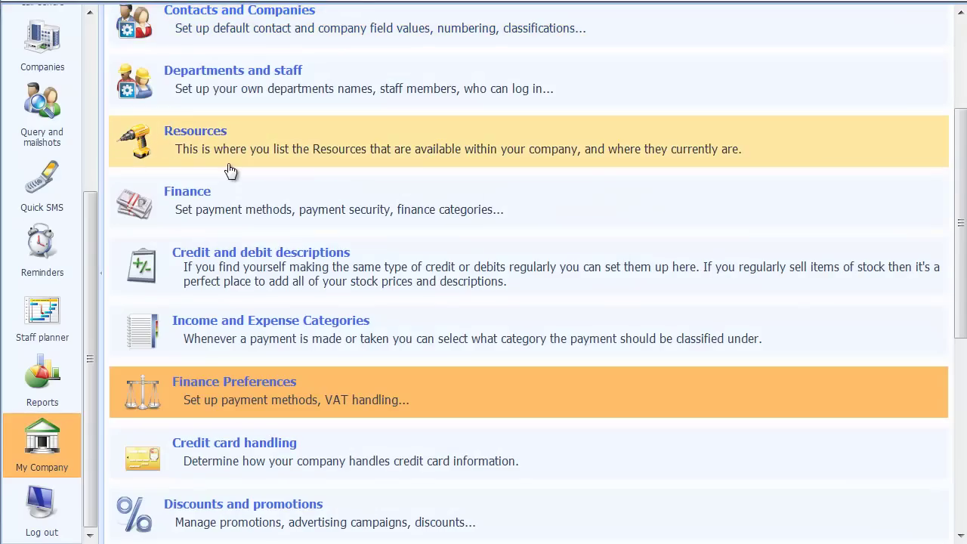
pyautogui.scroll(-2, 202, 398)
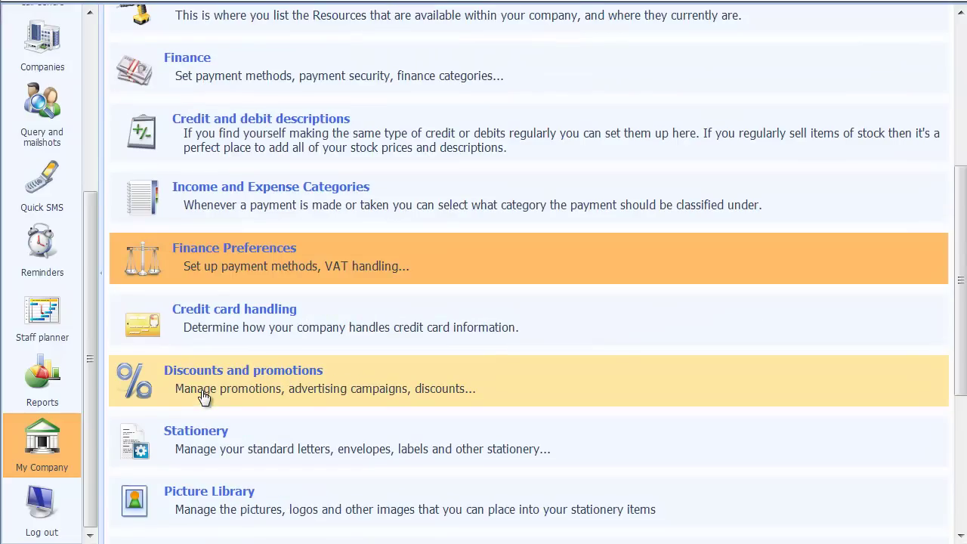
pyautogui.click(205, 261)
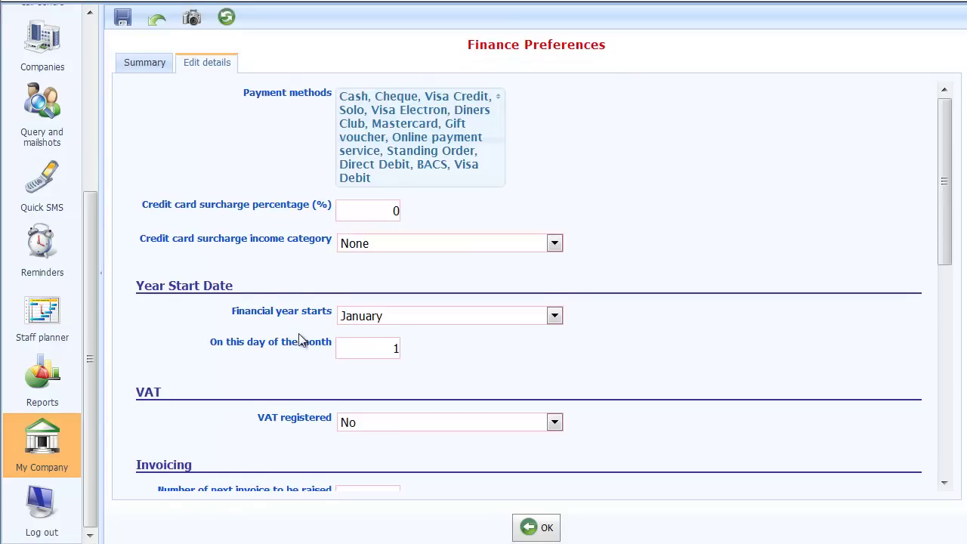
pyautogui.scroll(-4, 300, 334)
pyautogui.scroll(-2, 300, 336)
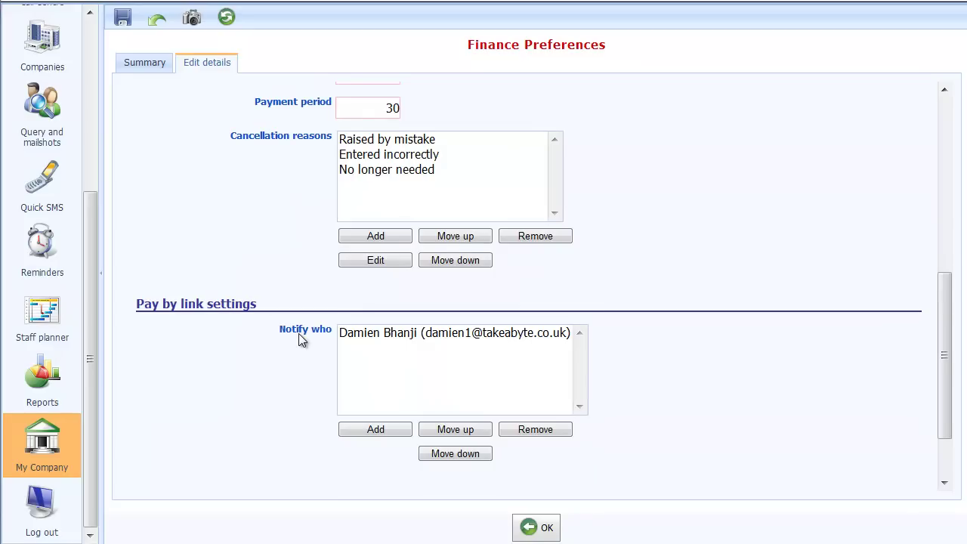
pyautogui.scroll(-1, 287, 329)
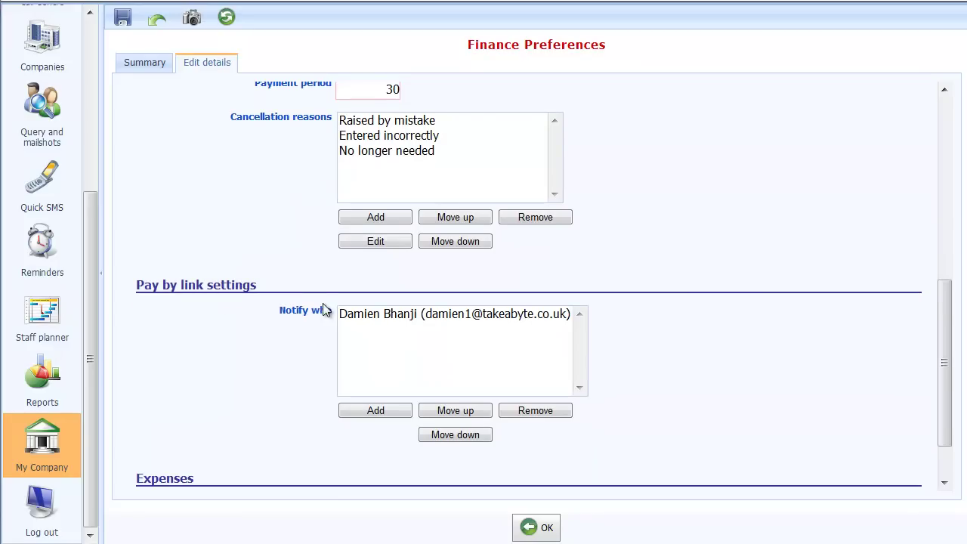